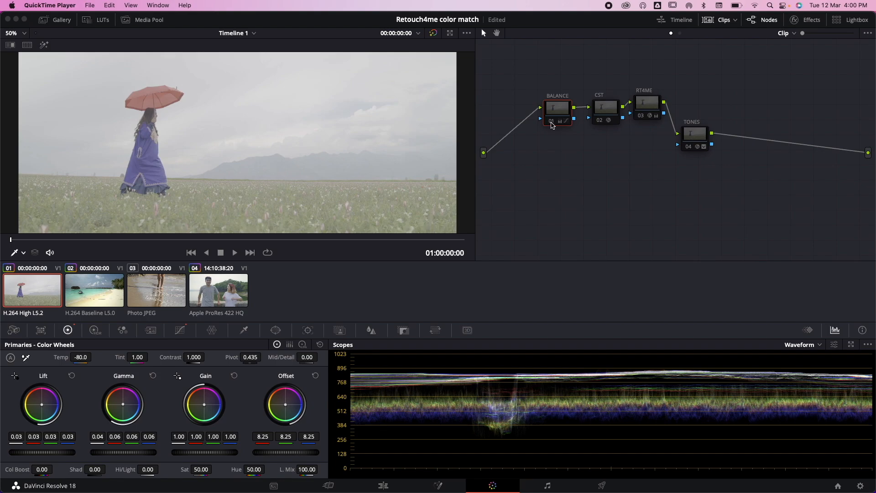
Step: Save the project and play back the umbrella clip, pausing at 01:00:03:30
{"action": "key", "text": "super+s"}
{"action": "left_click", "coordinate": [187, 218]}
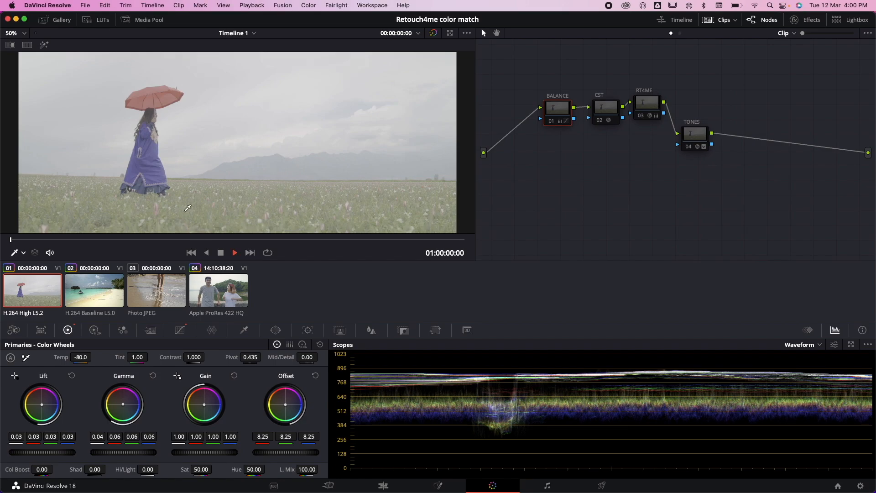
{"action": "key", "text": "space"}
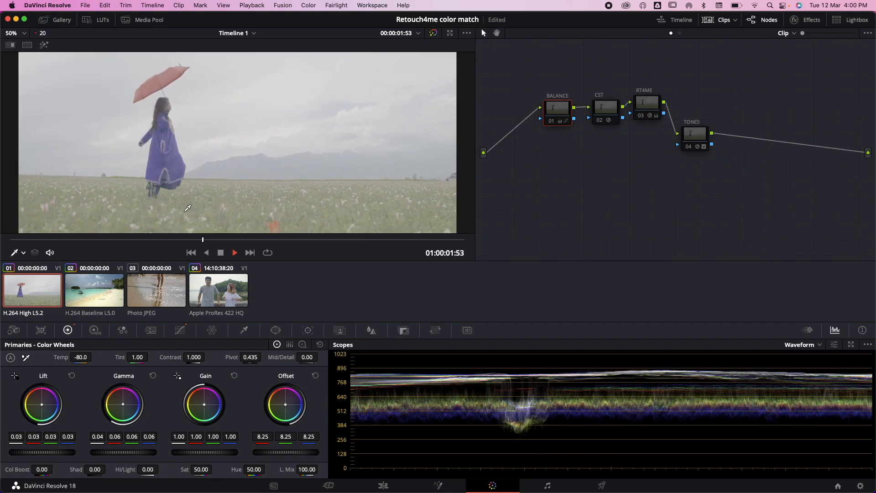
{"action": "key", "text": "space"}
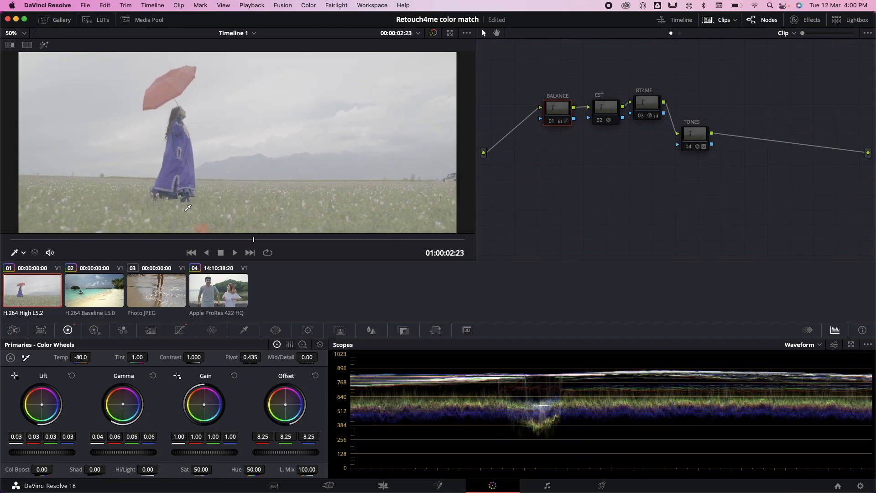
{"action": "key", "text": "space"}
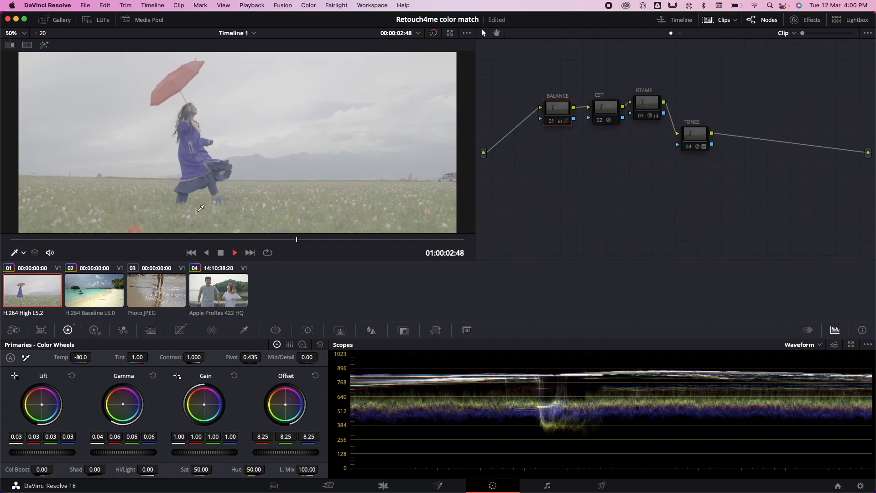
{"action": "key", "text": "space"}
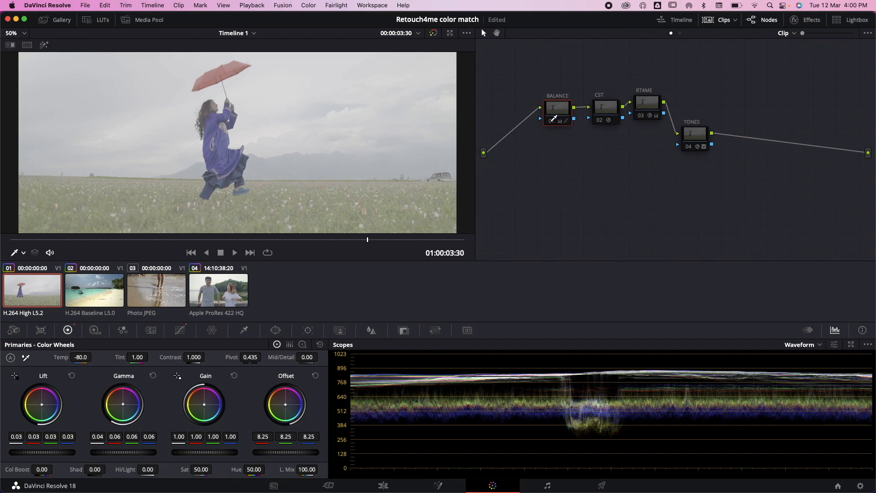
Step: Enable the BALANCE node, comparing the picture with and without it, and enable the CST node
{"action": "left_click", "coordinate": [552, 121]}
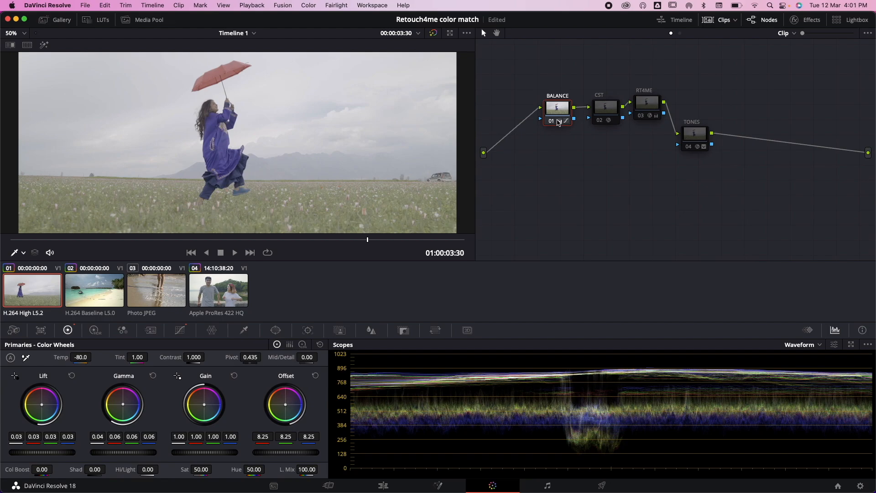
{"action": "left_click", "coordinate": [552, 122]}
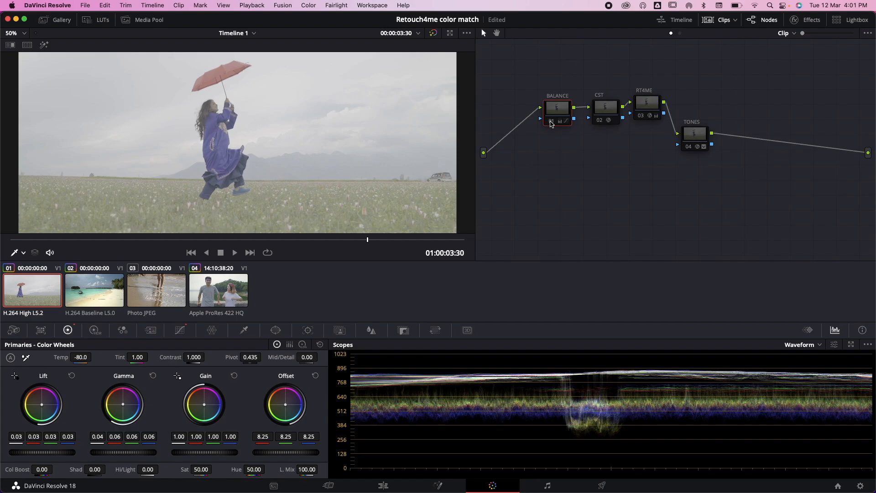
{"action": "left_click", "coordinate": [552, 122]}
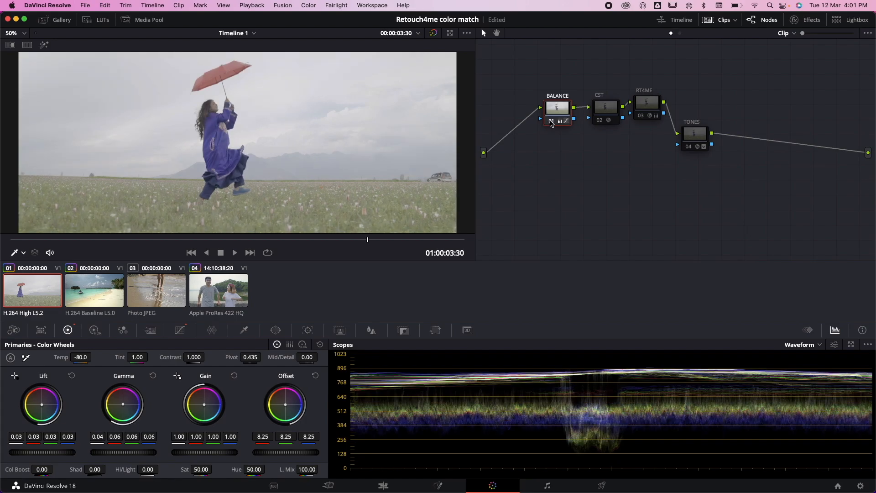
{"action": "left_click", "coordinate": [604, 120]}
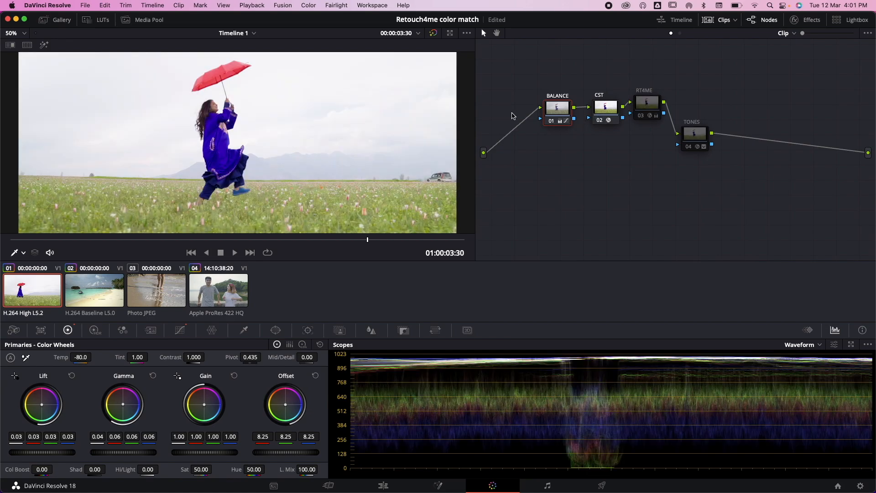
Step: Review the Color Space Transform effect settings on the CST node
{"action": "left_click", "coordinate": [608, 111]}
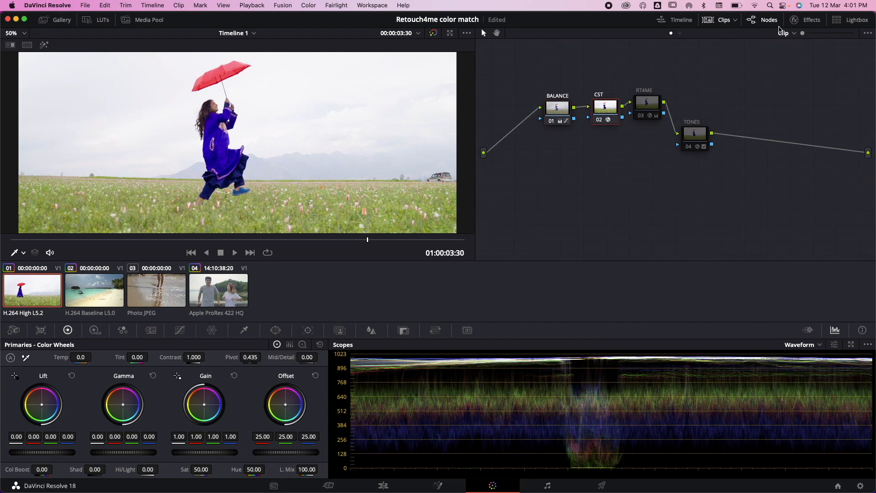
{"action": "left_click", "coordinate": [805, 20]}
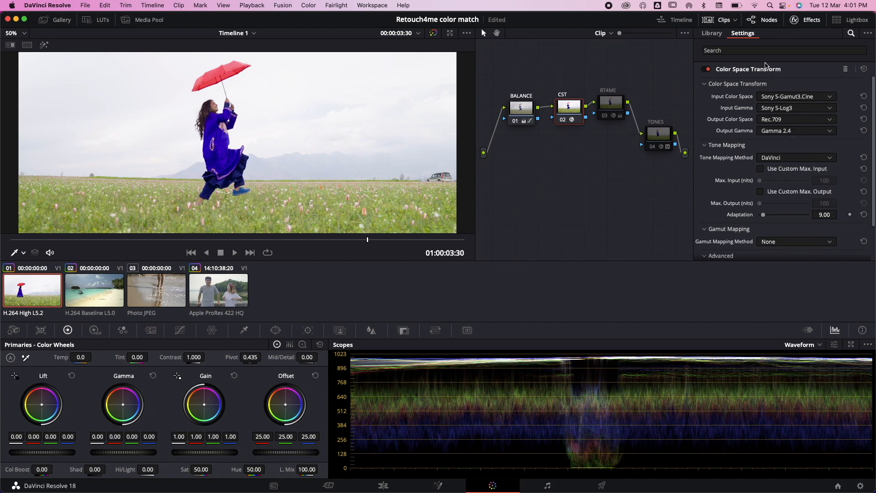
{"action": "left_click", "coordinate": [803, 24]}
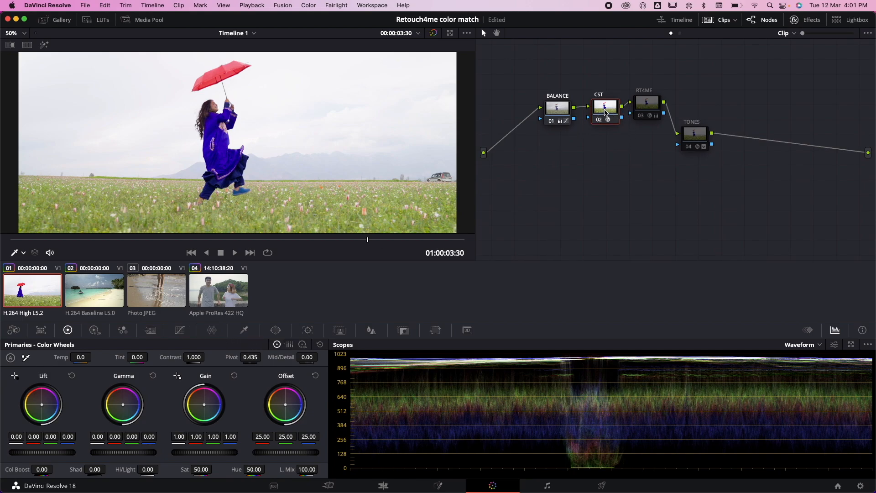
Step: Enable the RT4ME node and delete its existing Retouch4me Color Match OFX Plug-in, saving the project along the way
{"action": "left_click", "coordinate": [642, 107]}
{"action": "key", "text": "super+s"}
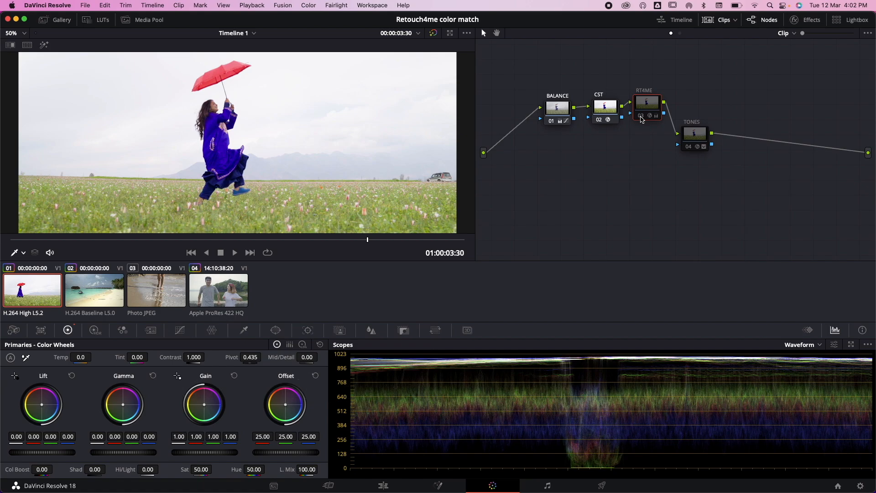
{"action": "left_click", "coordinate": [641, 117]}
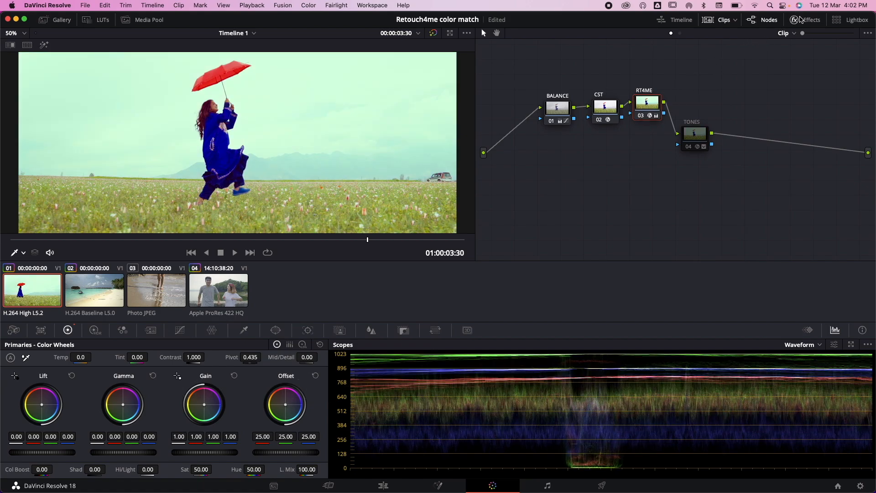
{"action": "left_click", "coordinate": [801, 19]}
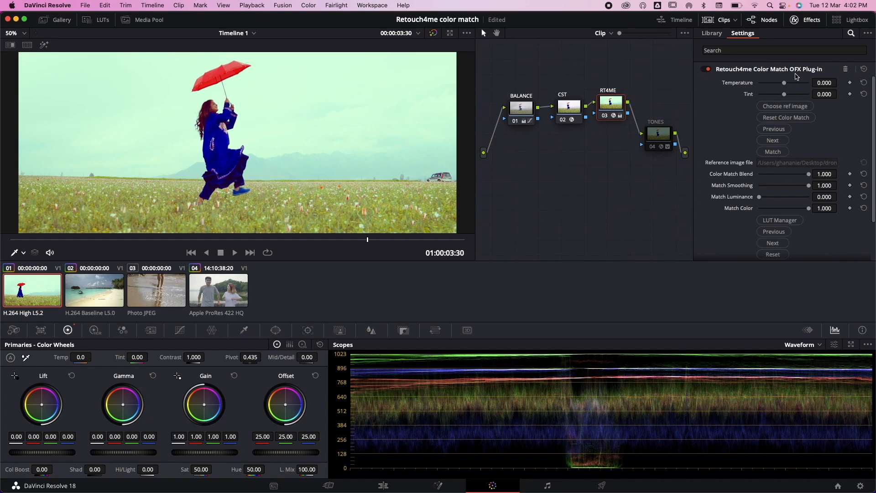
{"action": "left_click", "coordinate": [846, 69]}
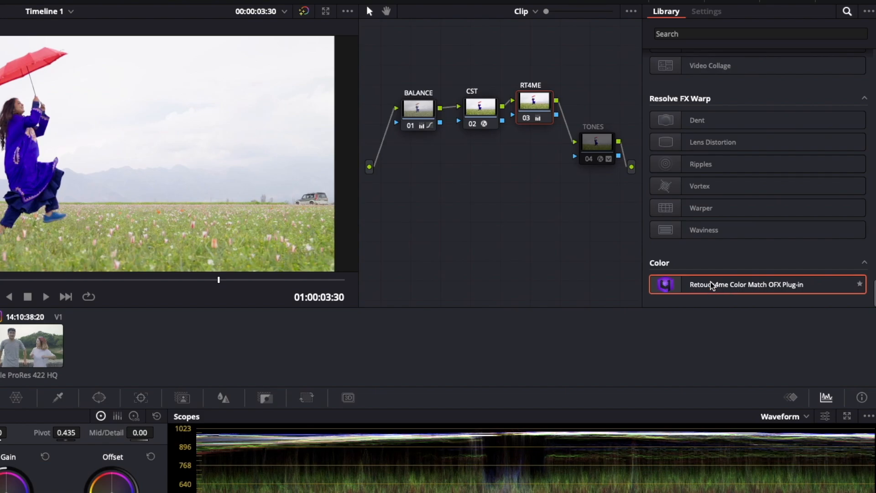
Step: Find the Retouch4me Color Match OFX Plug-in in the effects library's Color category and apply it to the RT4ME node
{"action": "scroll", "coordinate": [740, 121], "scroll_direction": "up", "scroll_amount": 8}
{"action": "scroll", "coordinate": [740, 122], "scroll_direction": "down", "scroll_amount": 8}
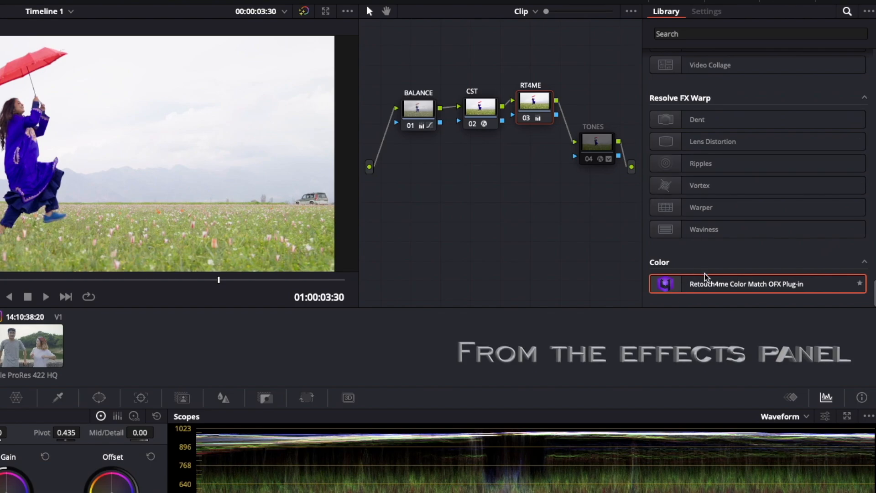
{"action": "mouse_move", "coordinate": [746, 285]}
{"action": "left_mouse_down"}
{"action": "mouse_move", "coordinate": [544, 126]}
{"action": "mouse_move", "coordinate": [540, 112]}
{"action": "left_mouse_up"}
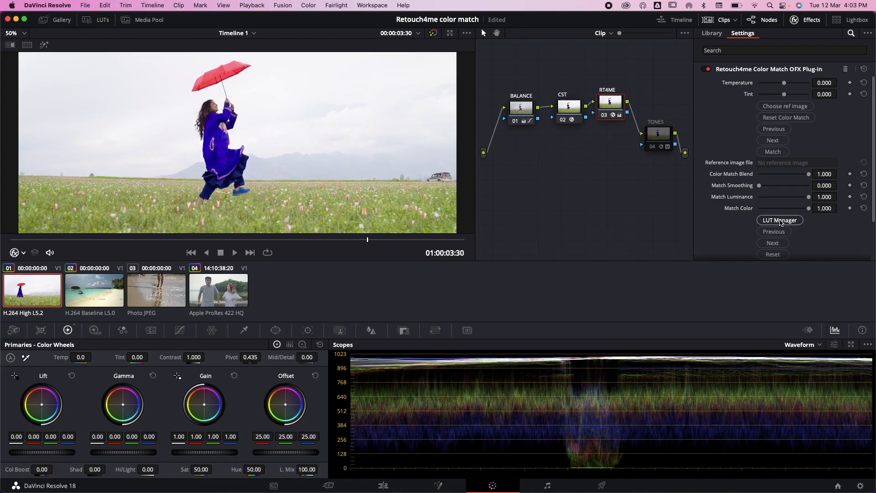
Step: Browse the cloud looks in the plug-in's LUT Manager and apply the Style 13 mod LUT to the clip
{"action": "left_click", "coordinate": [755, 256]}
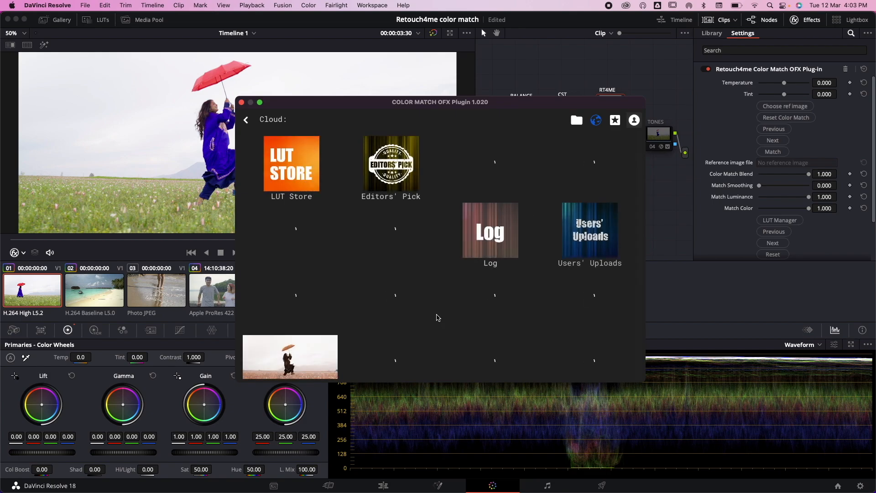
{"action": "scroll", "coordinate": [437, 318], "scroll_direction": "down", "scroll_amount": 3}
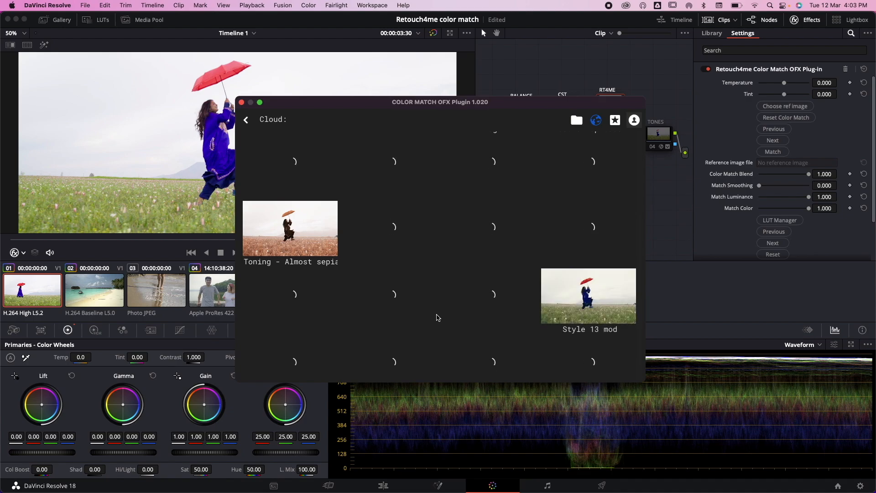
{"action": "scroll", "coordinate": [516, 319], "scroll_direction": "down", "scroll_amount": 1}
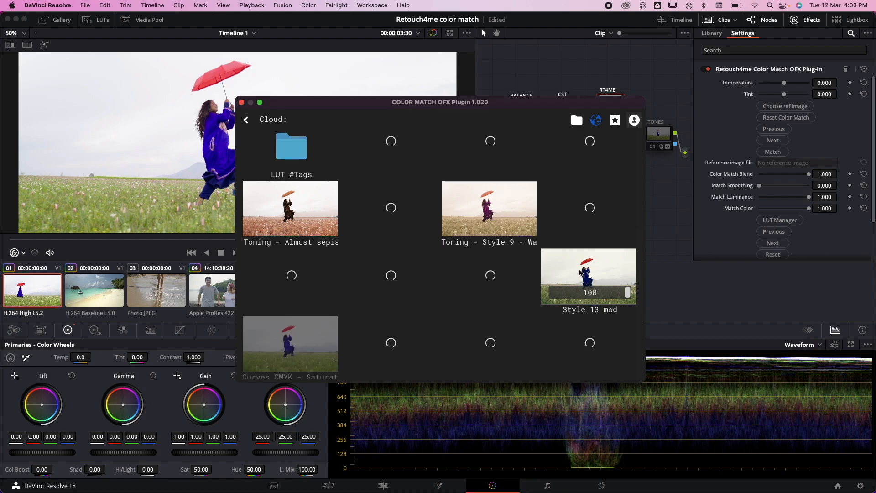
{"action": "mouse_move", "coordinate": [322, 331]}
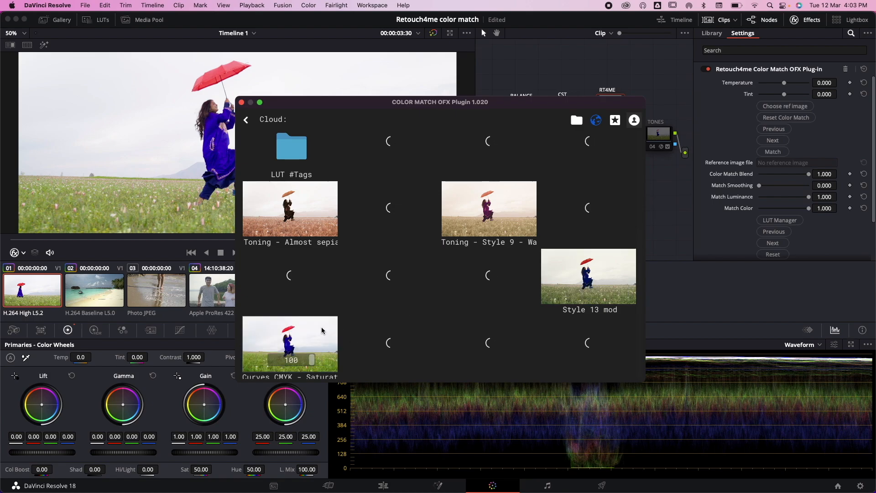
{"action": "mouse_move", "coordinate": [557, 279]}
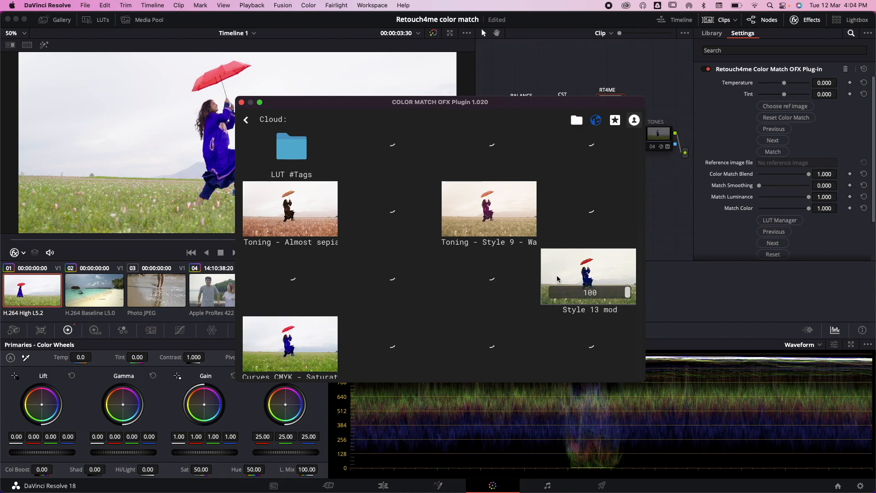
{"action": "left_click", "coordinate": [573, 274]}
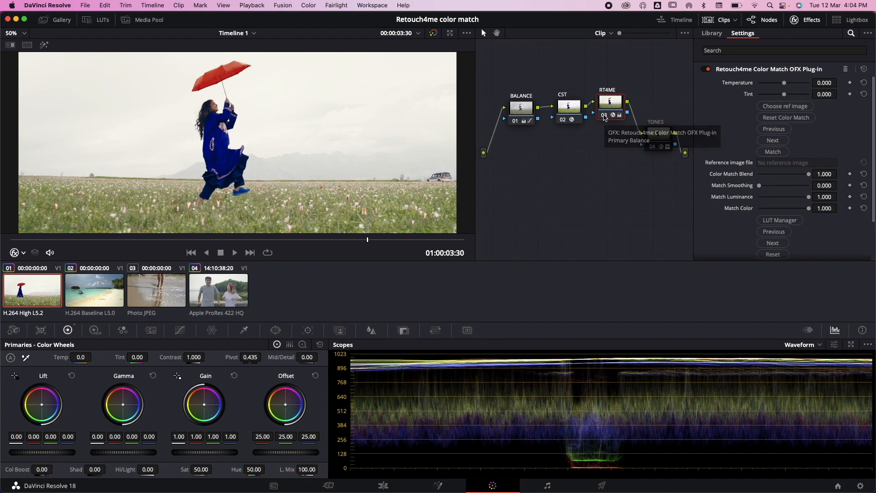
Step: Compare the clip with and without the RT4ME node's LUT several times, leaving the node enabled
{"action": "left_click", "coordinate": [605, 118]}
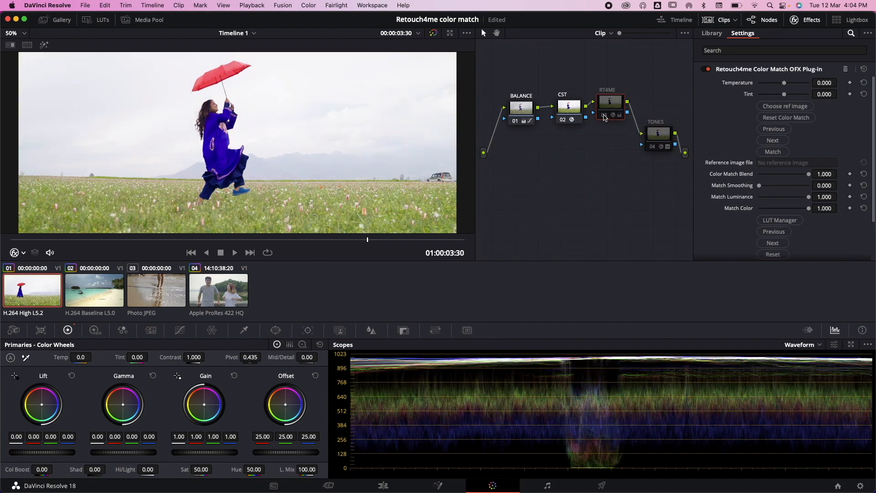
{"action": "left_click", "coordinate": [604, 118]}
{"action": "left_click", "coordinate": [605, 118]}
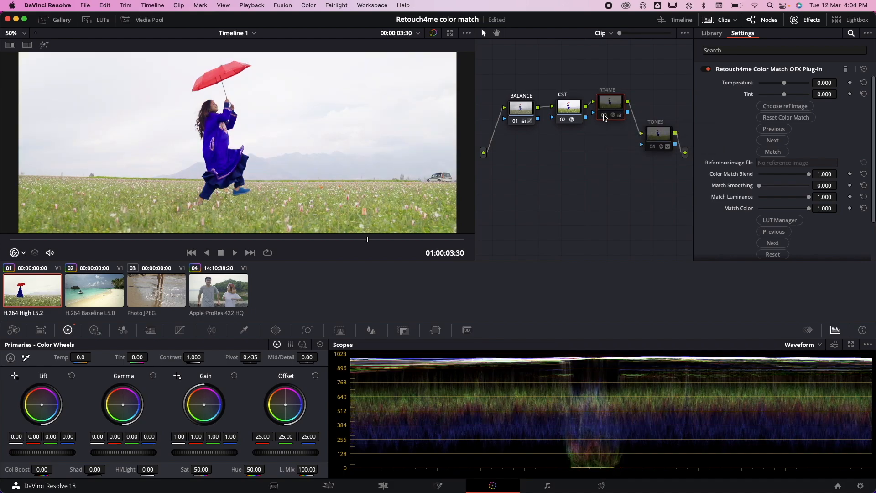
{"action": "left_click", "coordinate": [604, 118]}
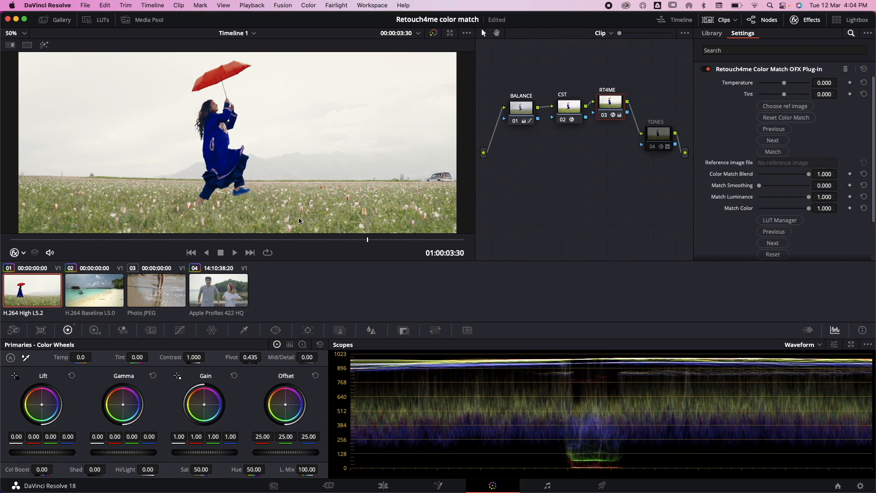
{"action": "left_click", "coordinate": [605, 118]}
{"action": "left_click", "coordinate": [604, 118]}
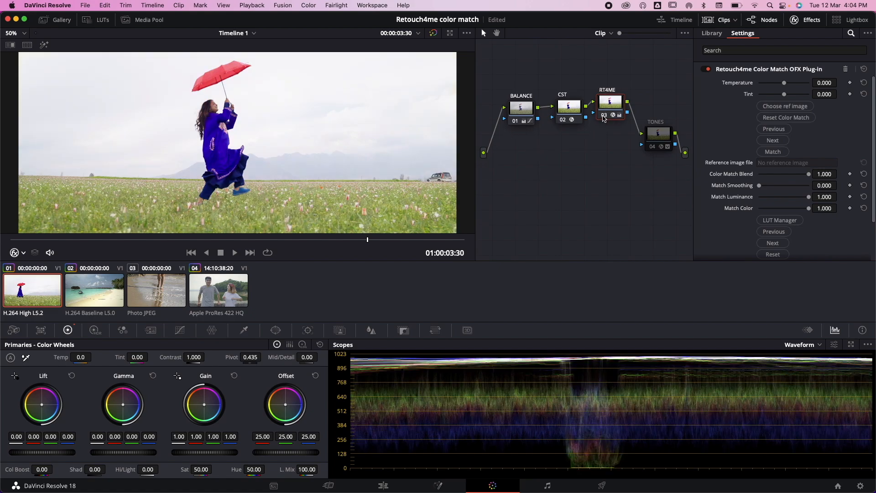
{"action": "left_click", "coordinate": [604, 117]}
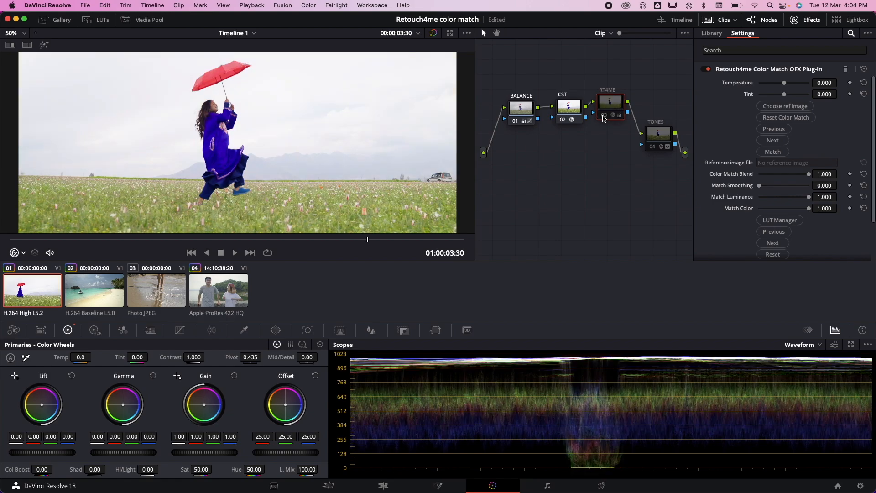
{"action": "left_click", "coordinate": [605, 118]}
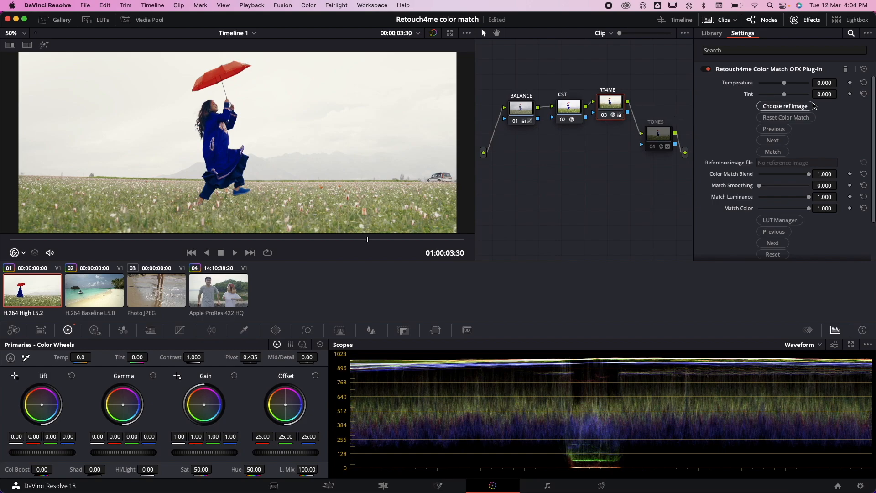
Step: Load IMG_6108.jpg from the ref photos folder as the reference image for the color match
{"action": "left_click", "coordinate": [774, 107]}
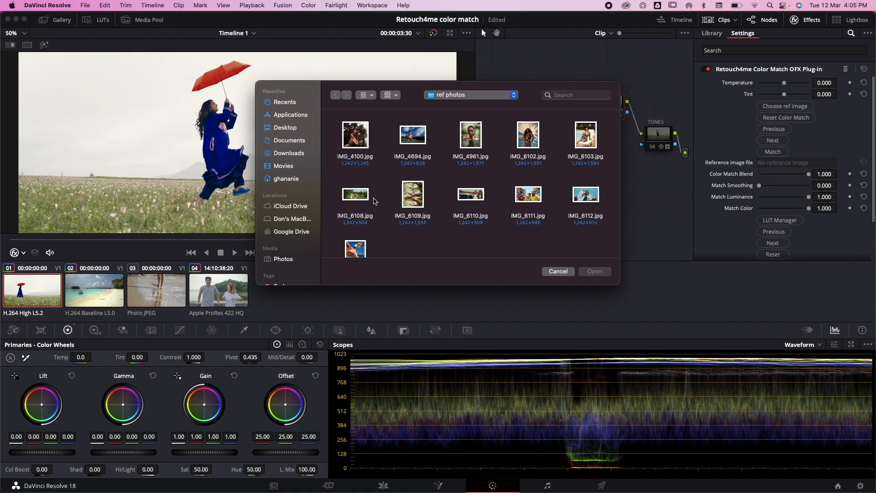
{"action": "left_click", "coordinate": [350, 196]}
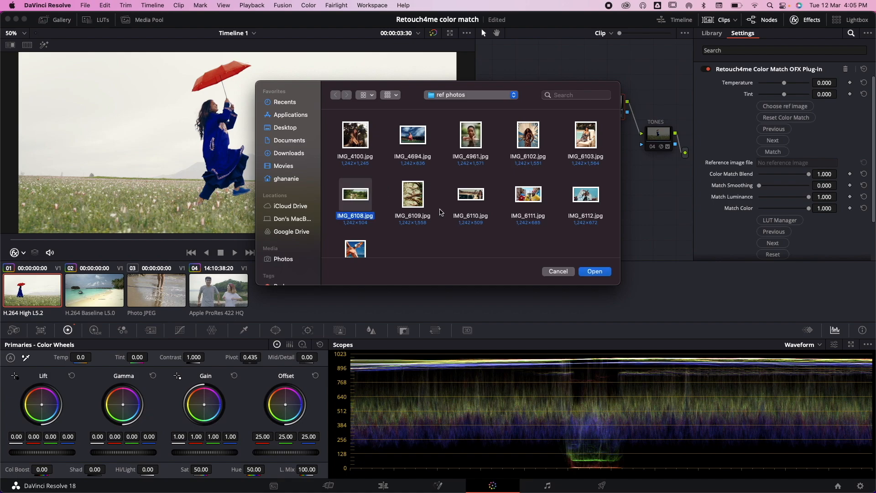
{"action": "left_click", "coordinate": [405, 198]}
{"action": "left_click", "coordinate": [349, 203]}
{"action": "left_click", "coordinate": [594, 272]}
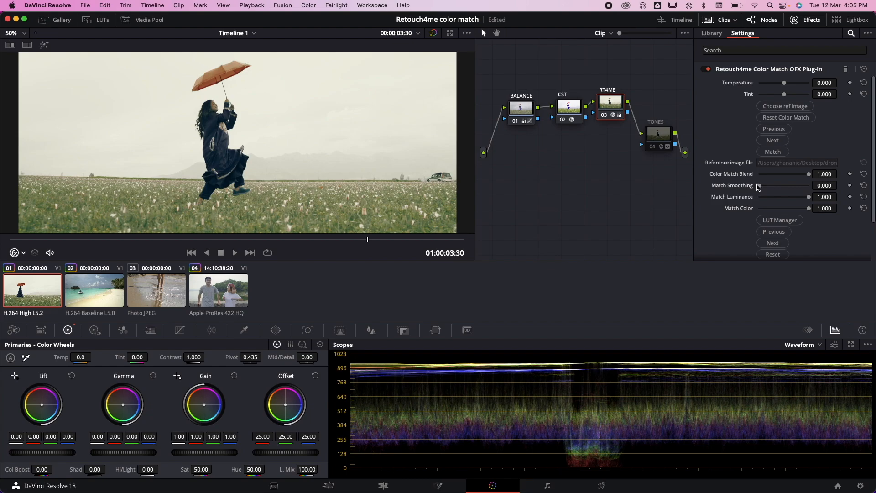
Step: Set Match Smoothing to 1.000 and Match Luminance to 0.000 for the color match
{"action": "left_click_drag", "start_coordinate": [760, 187], "coordinate": [822, 199]}
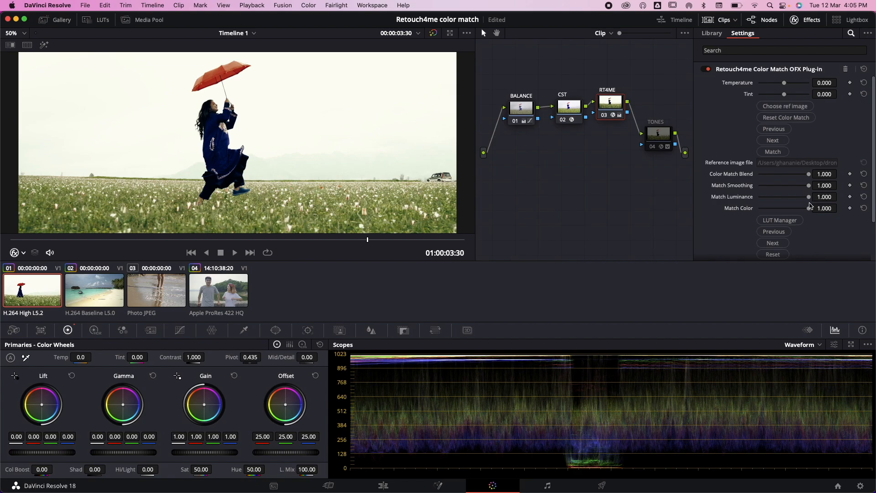
{"action": "left_click_drag", "start_coordinate": [810, 199], "coordinate": [756, 199]}
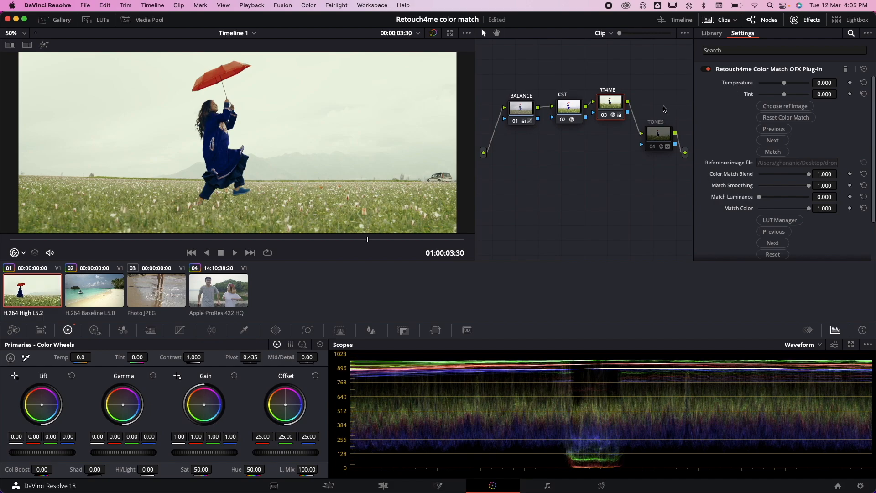
Step: Try IMG_4694.jpg as the color match reference image, comparing the clip with and without the RT4ME node before and after loading it
{"action": "left_click", "coordinate": [603, 115]}
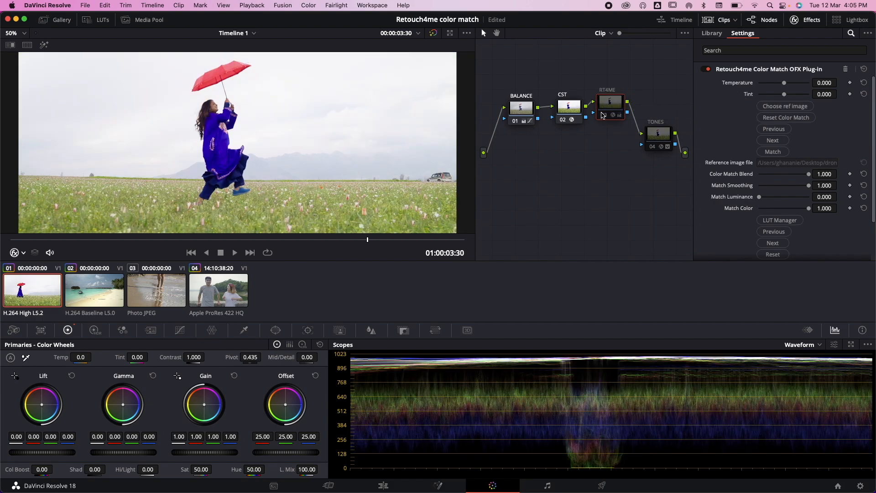
{"action": "left_click", "coordinate": [603, 116]}
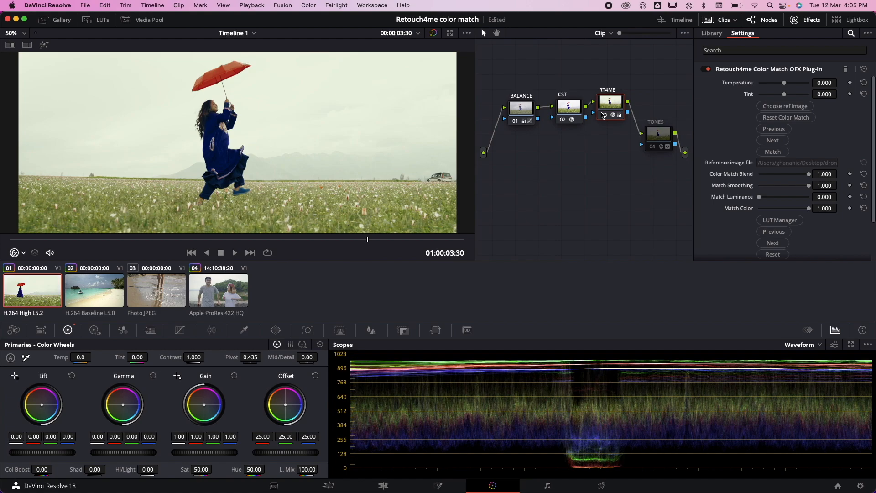
{"action": "left_click", "coordinate": [779, 106]}
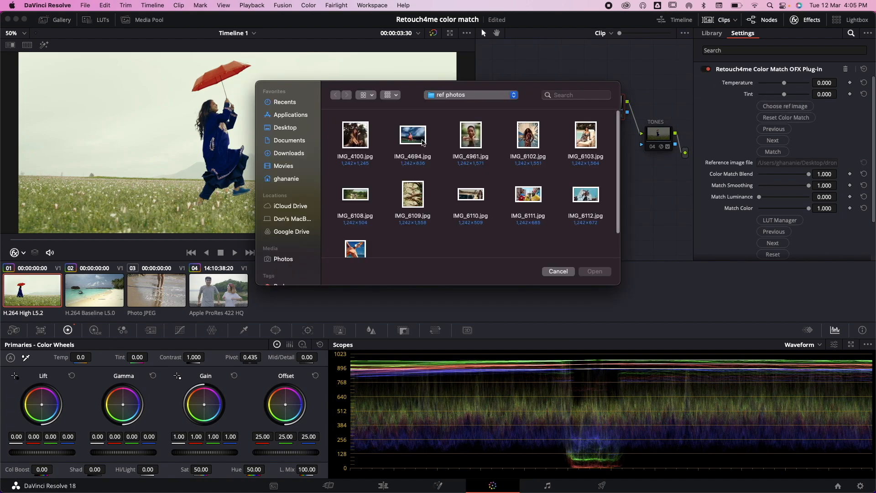
{"action": "double_click", "coordinate": [411, 134]}
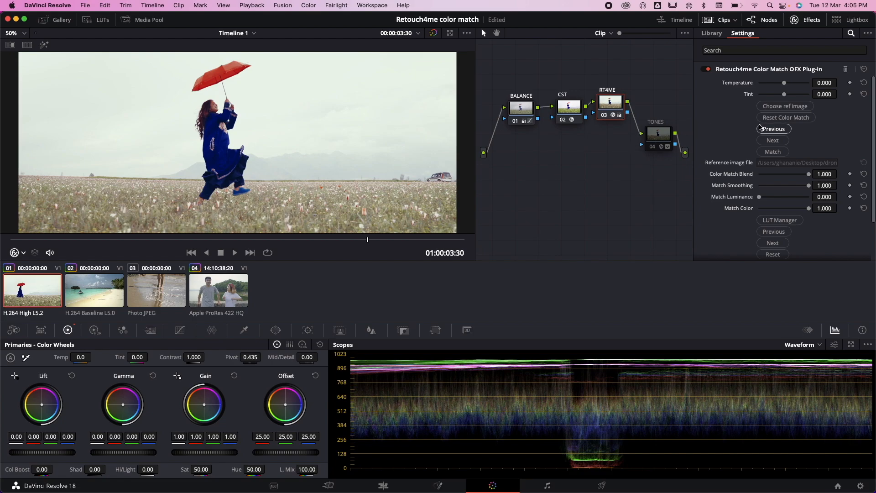
{"action": "left_click", "coordinate": [604, 115]}
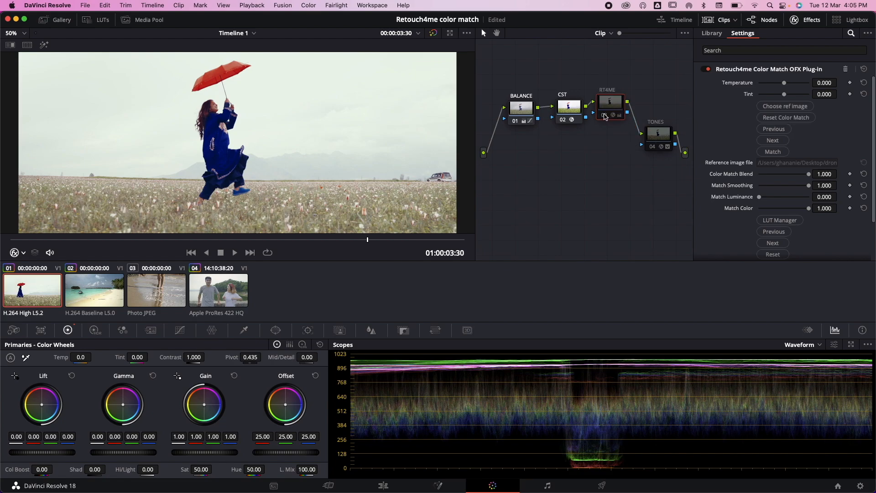
{"action": "left_click", "coordinate": [605, 115]}
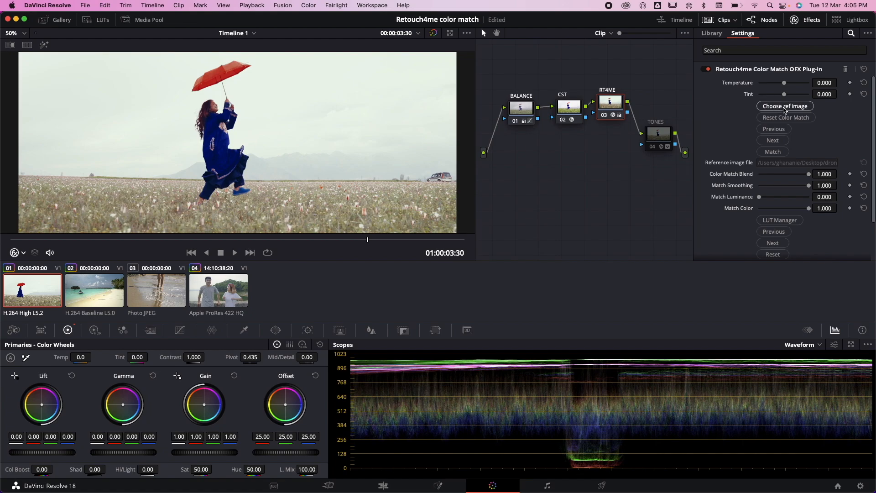
Step: Try IMG_6111.jpg as the reference image and compare the clip with and without the RT4ME node
{"action": "left_click", "coordinate": [784, 107]}
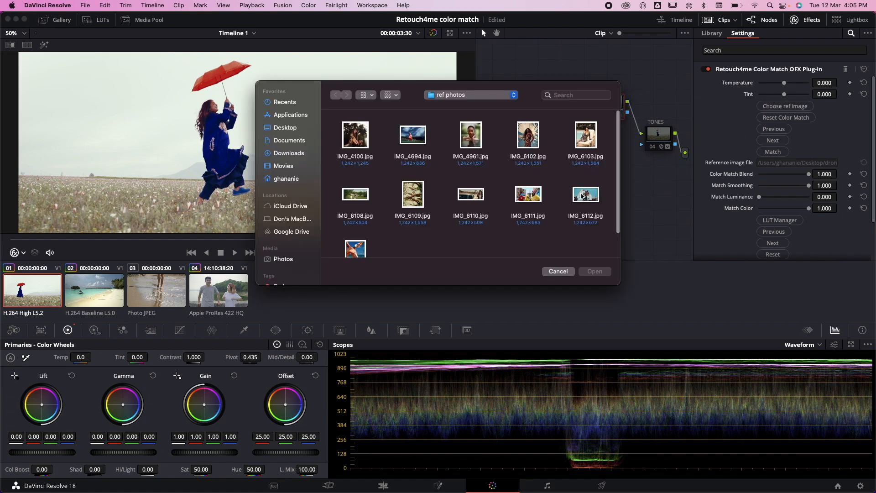
{"action": "double_click", "coordinate": [528, 196]}
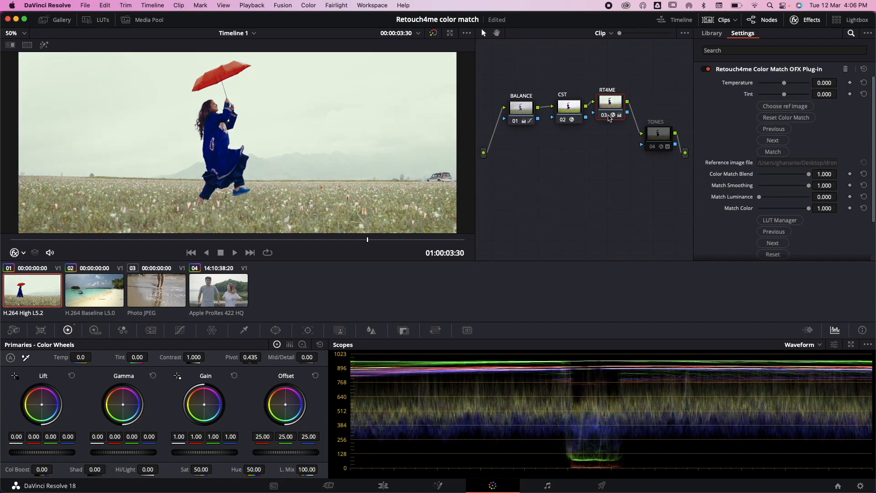
{"action": "left_click", "coordinate": [607, 118]}
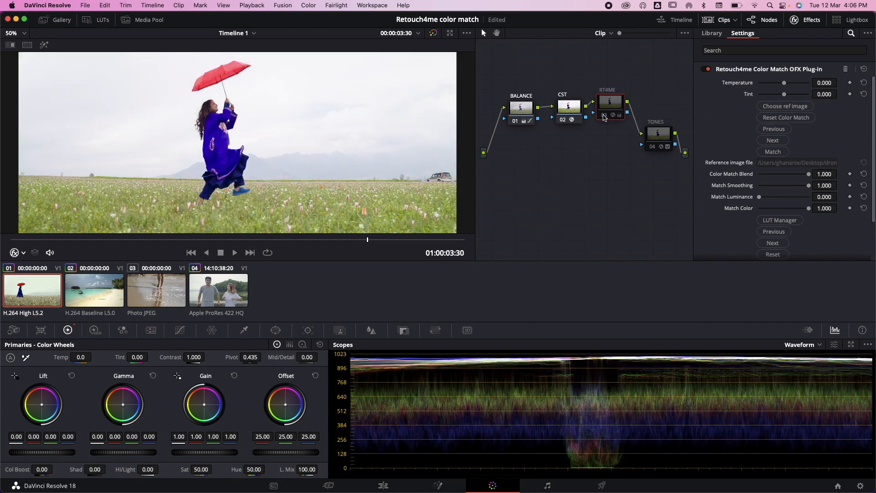
{"action": "left_click", "coordinate": [604, 116]}
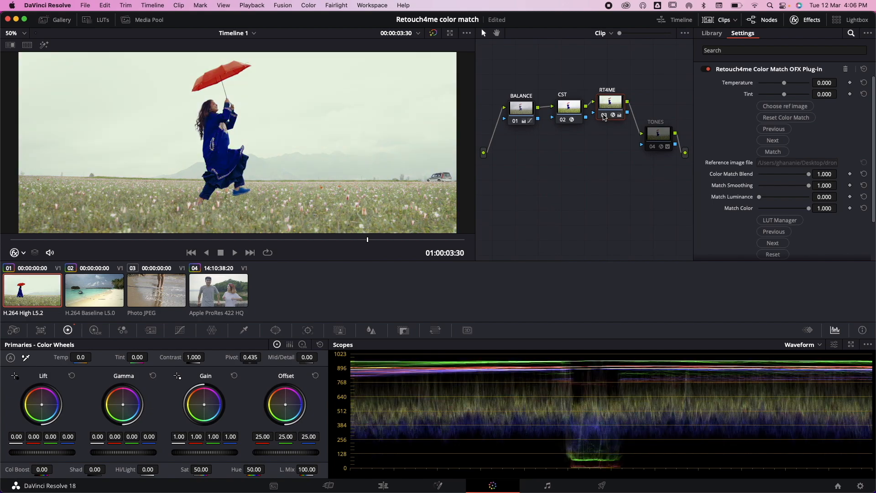
Step: Try the last photo in the ref photos folder as the reference image and compare the clip with and without the RT4ME node
{"action": "left_click", "coordinate": [784, 107]}
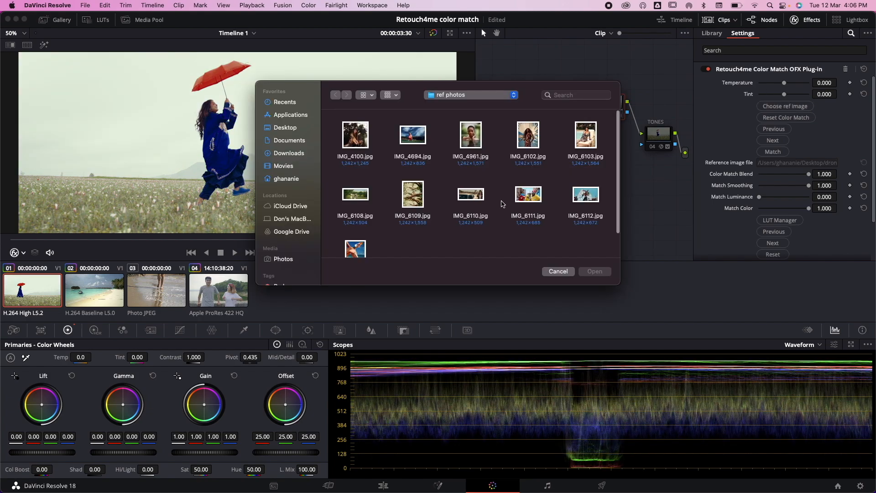
{"action": "scroll", "coordinate": [388, 231], "scroll_direction": "down", "scroll_amount": 2}
{"action": "double_click", "coordinate": [355, 217]}
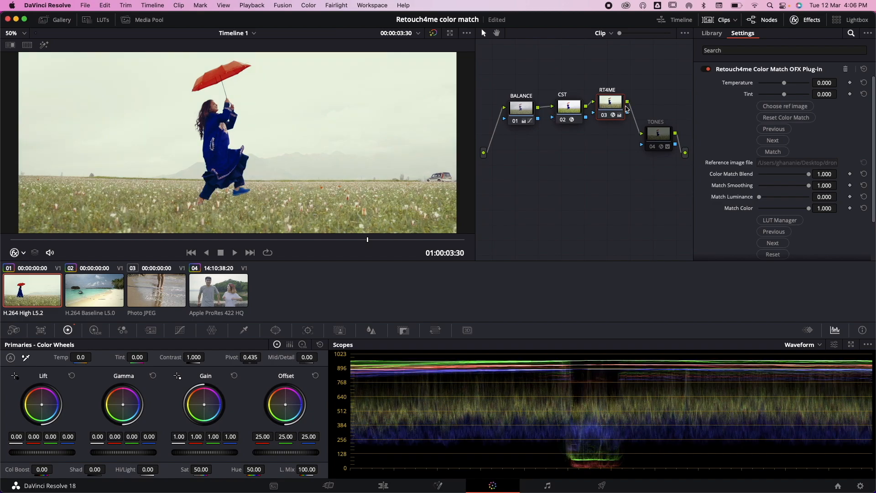
{"action": "left_click", "coordinate": [606, 116]}
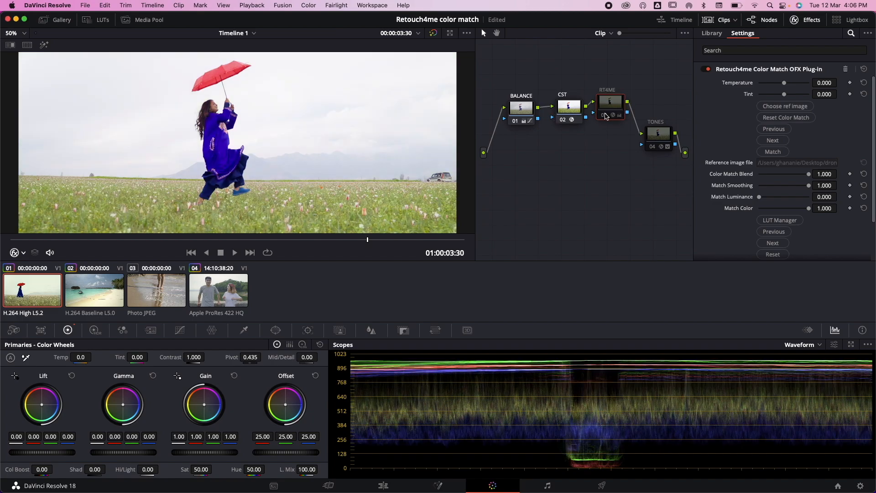
{"action": "left_click", "coordinate": [606, 117]}
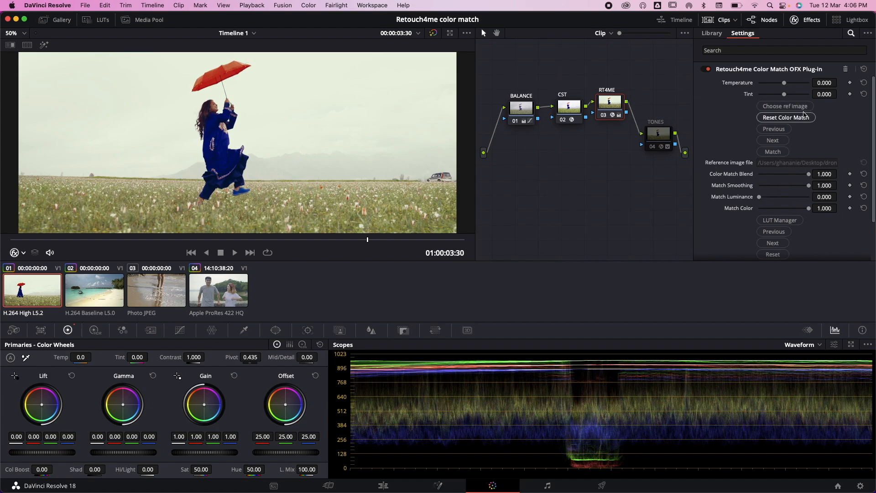
Step: Set the color match Temperature to -0.083 and Tint to 0.046
{"action": "left_click_drag", "start_coordinate": [784, 83], "coordinate": [782, 84]}
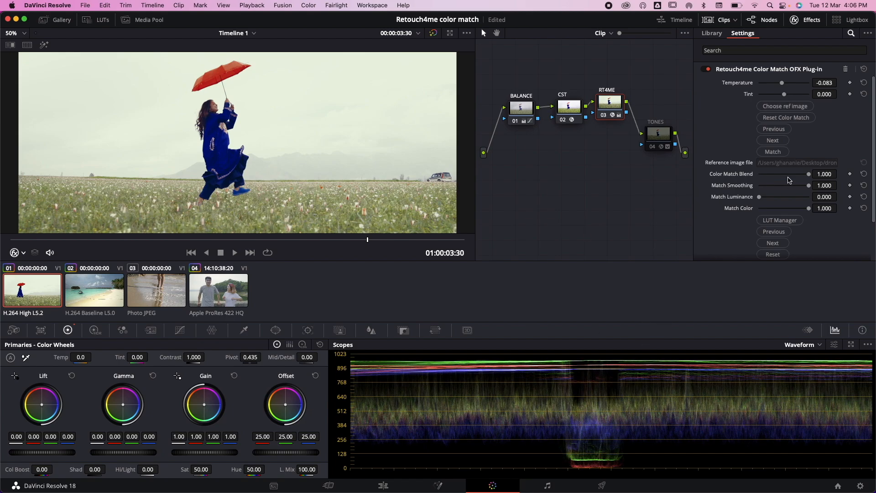
{"action": "left_click_drag", "start_coordinate": [784, 95], "coordinate": [785, 96]}
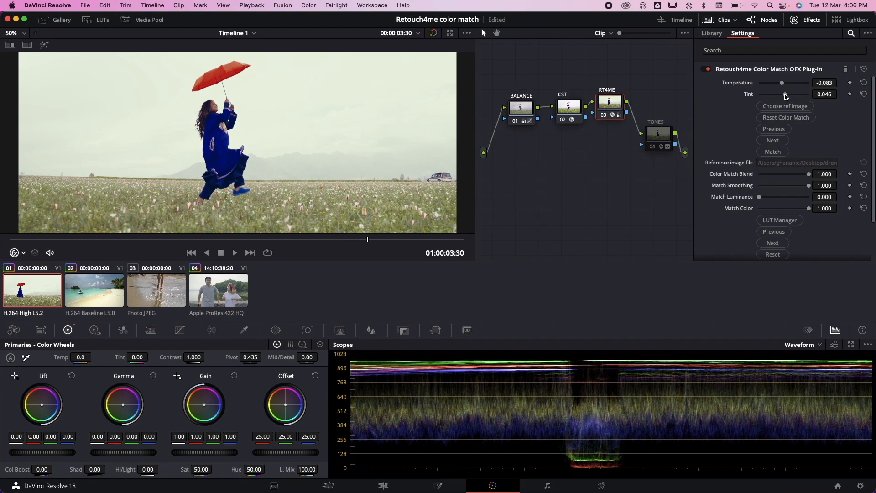
Step: Try IMG_6103.jpg from the ref photos folder as the reference image for the color match
{"action": "left_click", "coordinate": [793, 107]}
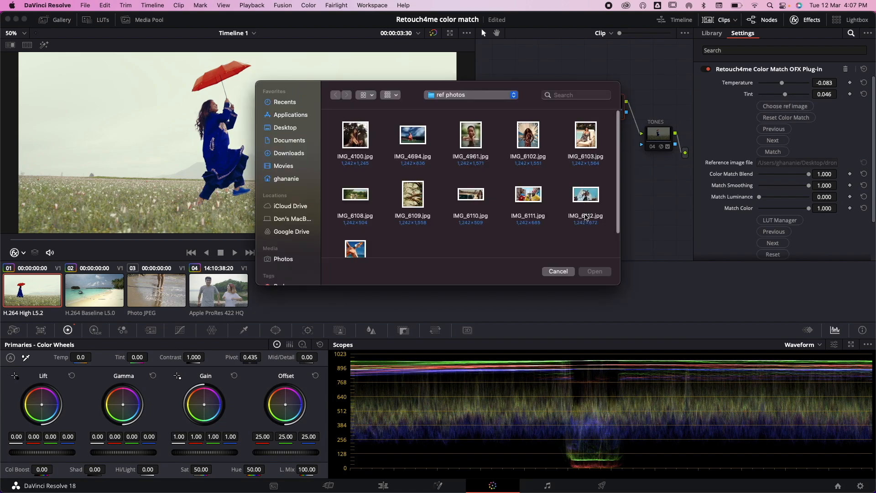
{"action": "scroll", "coordinate": [578, 201], "scroll_direction": "down", "scroll_amount": 1}
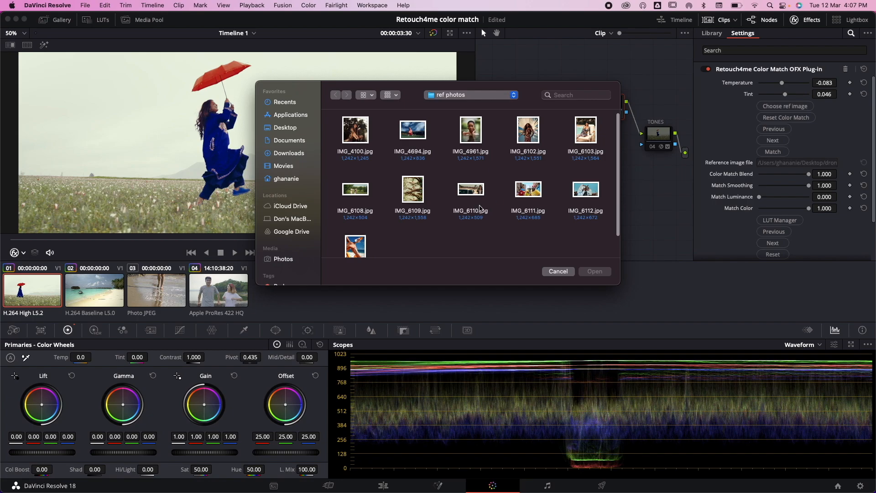
{"action": "double_click", "coordinate": [586, 130]}
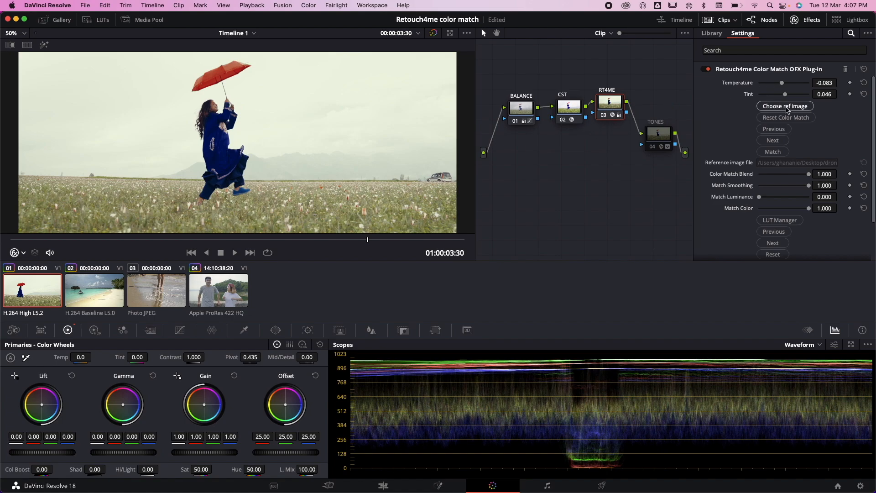
Step: Load IMG_6112.jpg as the reference image and set the color match Temperature to 0.046
{"action": "left_click", "coordinate": [786, 106]}
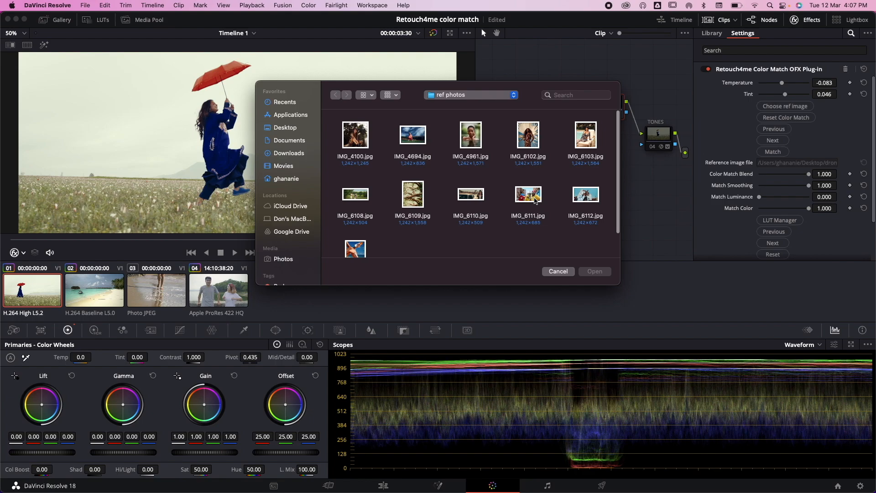
{"action": "double_click", "coordinate": [585, 198]}
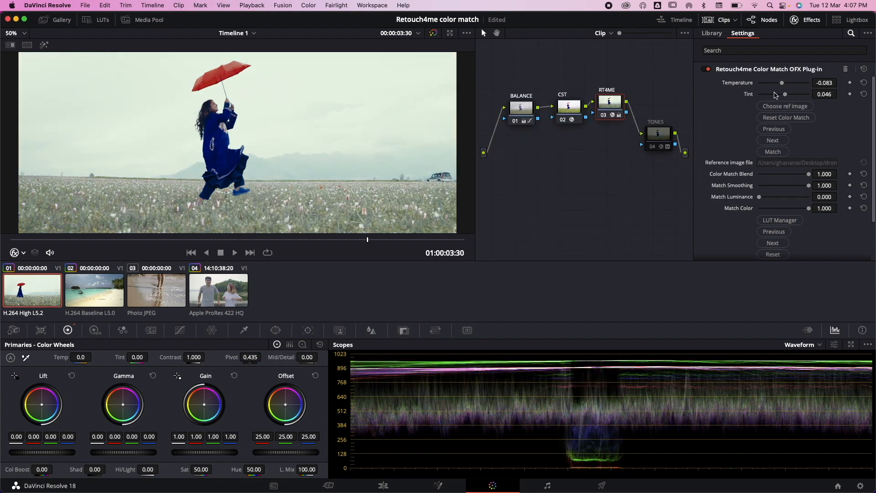
{"action": "left_click_drag", "start_coordinate": [784, 85], "coordinate": [788, 86]}
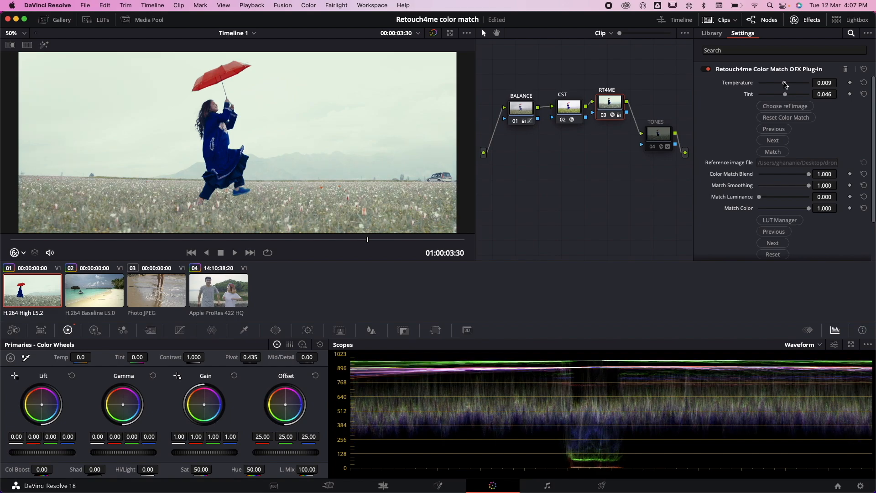
{"action": "left_click_drag", "start_coordinate": [788, 86], "coordinate": [784, 86]}
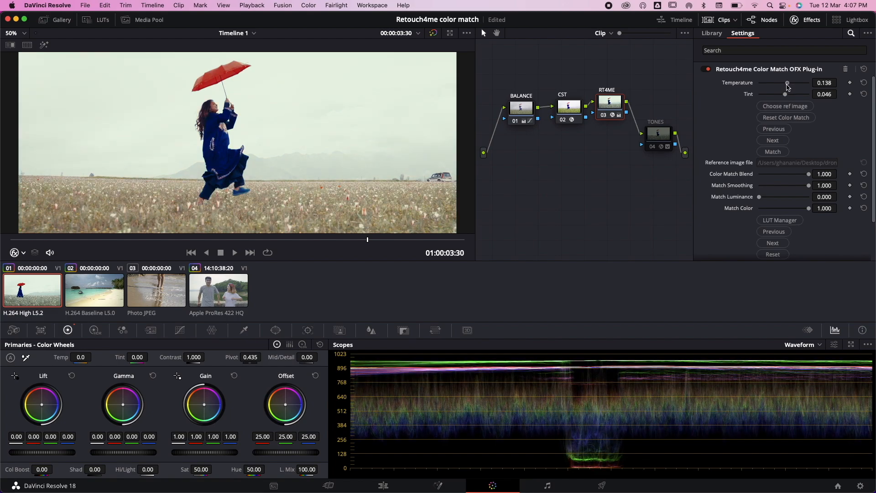
{"action": "left_click_drag", "start_coordinate": [784, 86], "coordinate": [785, 87]}
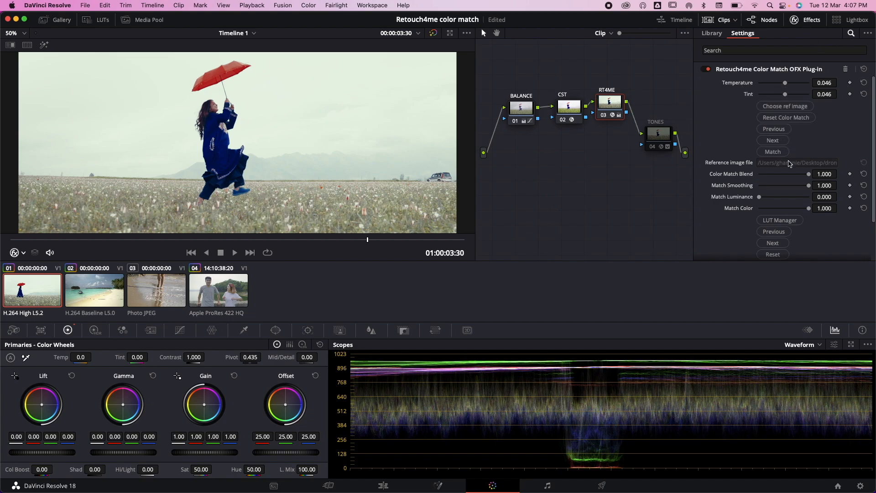
Step: Review all of the Color Match plug-in's settings, from the temperature and matching controls to the LUT and device status
{"action": "scroll", "coordinate": [789, 163], "scroll_direction": "down", "scroll_amount": 3}
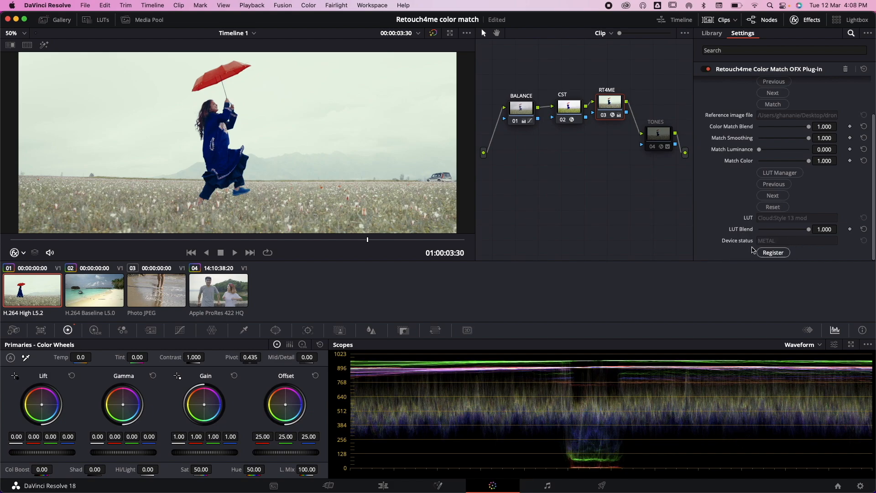
{"action": "scroll", "coordinate": [740, 252], "scroll_direction": "up", "scroll_amount": 3}
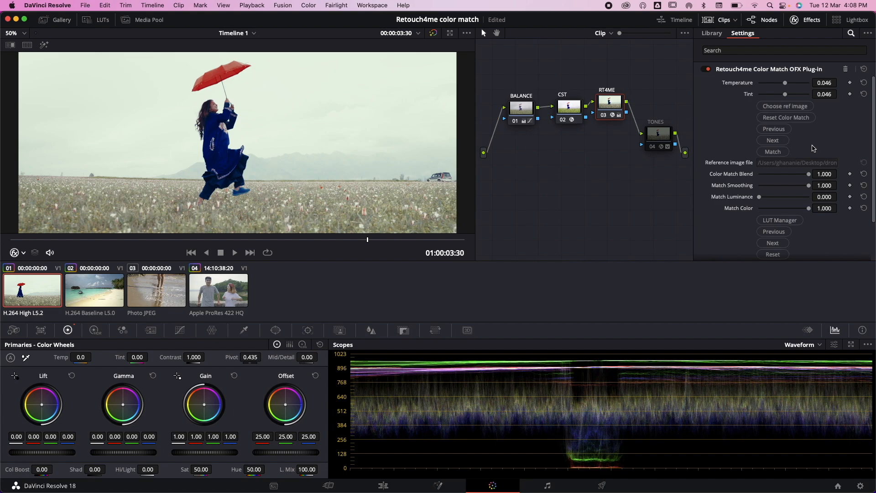
{"action": "scroll", "coordinate": [812, 148], "scroll_direction": "down", "scroll_amount": 2}
{"action": "scroll", "coordinate": [842, 207], "scroll_direction": "down", "scroll_amount": 1}
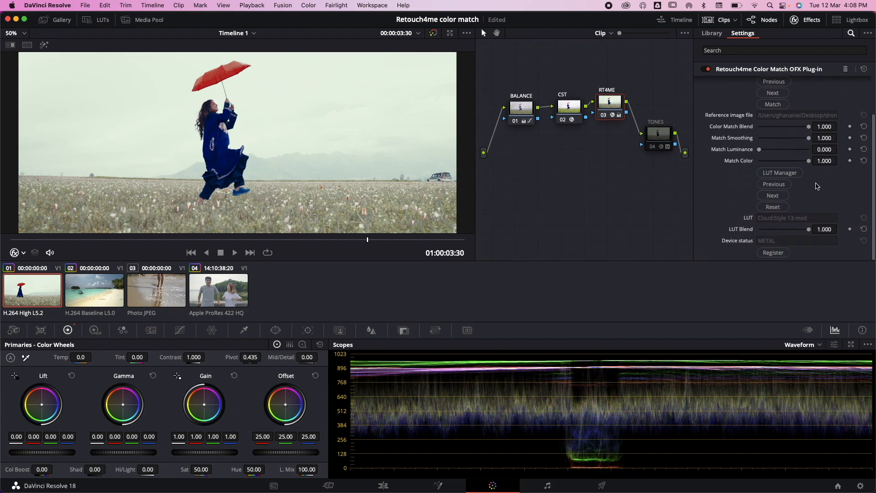
{"action": "scroll", "coordinate": [816, 186], "scroll_direction": "up", "scroll_amount": 3}
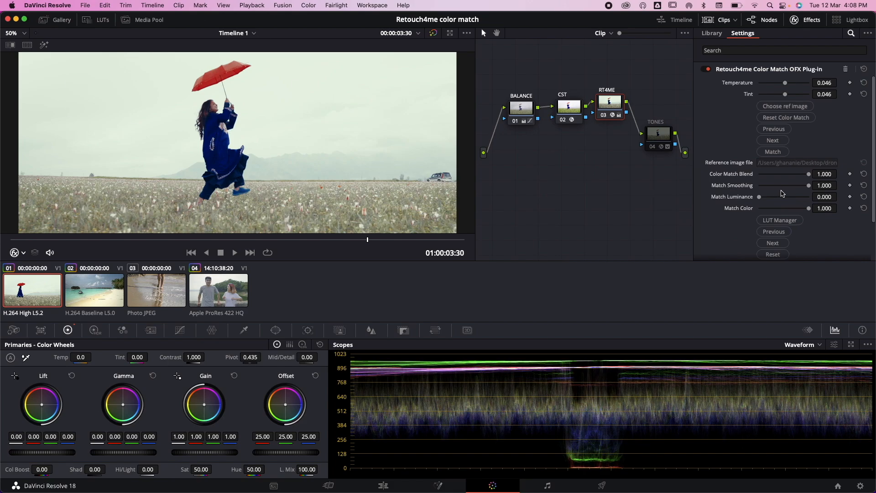
{"action": "scroll", "coordinate": [781, 190], "scroll_direction": "down", "scroll_amount": 3}
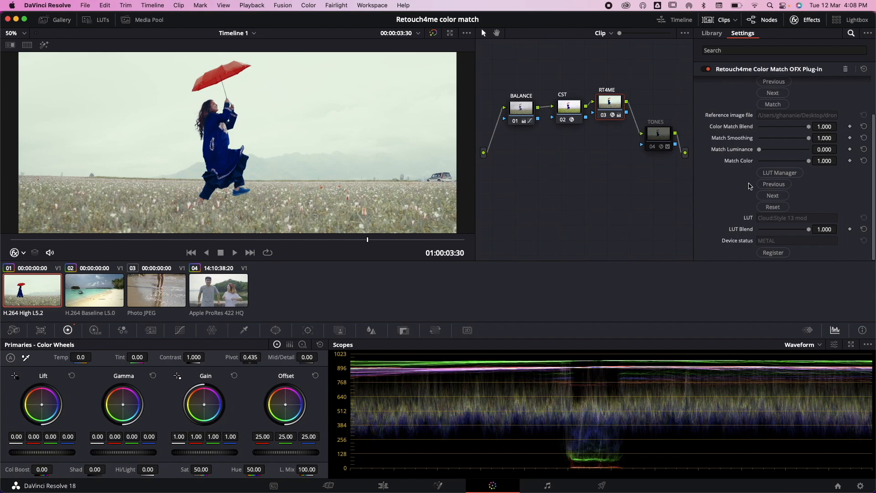
{"action": "scroll", "coordinate": [774, 164], "scroll_direction": "up", "scroll_amount": 3}
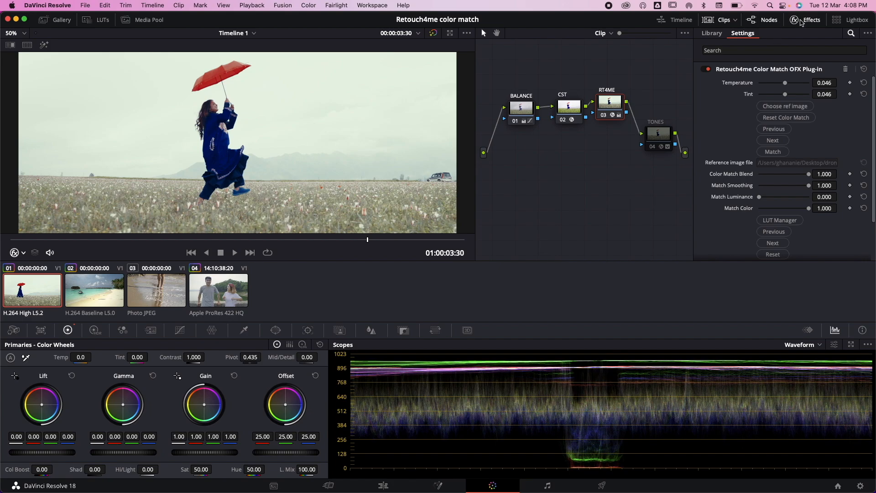
Step: Disable the CST and RT4ME nodes on the beach clip and show the BALANCE node's Hue Vs Sat curve
{"action": "left_click", "coordinate": [801, 22]}
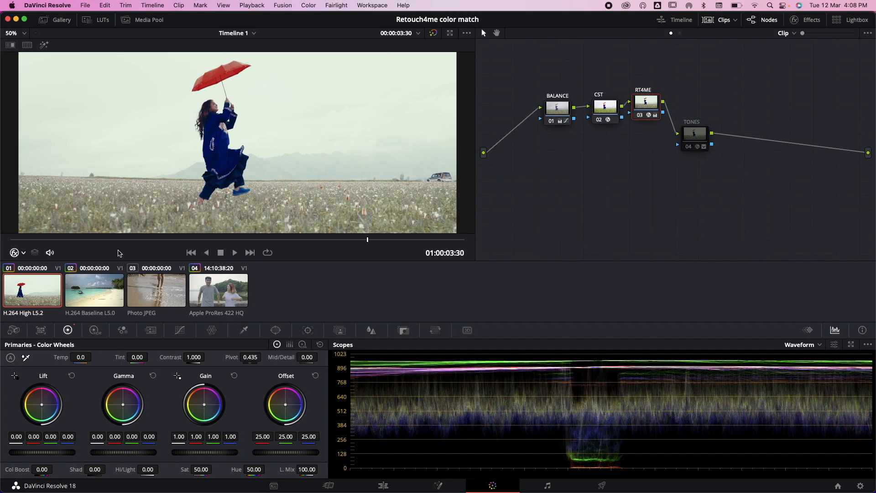
{"action": "left_click", "coordinate": [96, 285]}
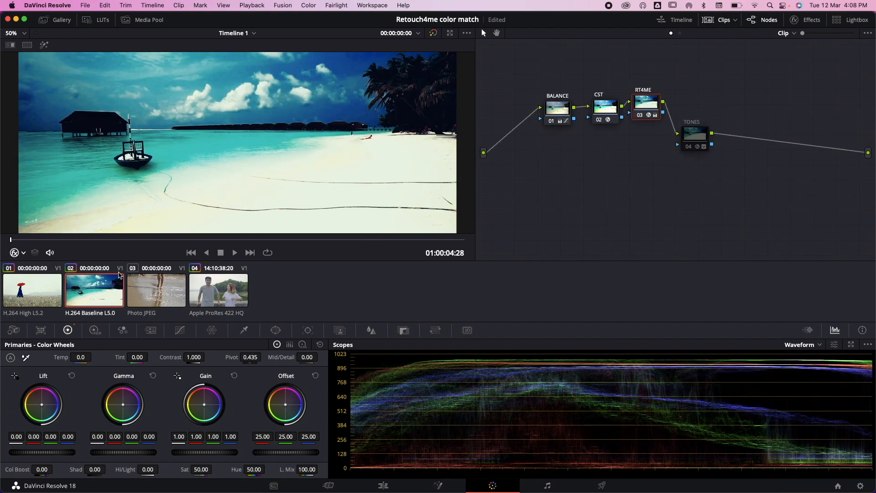
{"action": "left_click", "coordinate": [549, 113]}
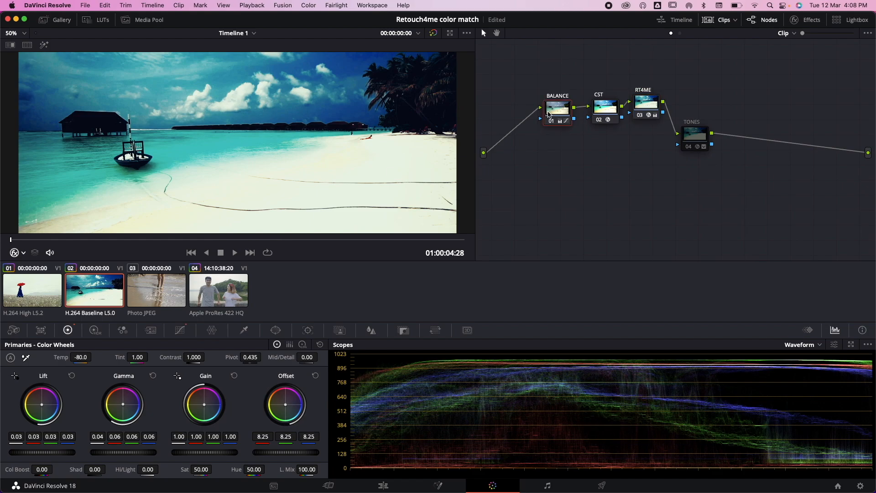
{"action": "left_click", "coordinate": [639, 116]}
{"action": "left_click", "coordinate": [601, 121]}
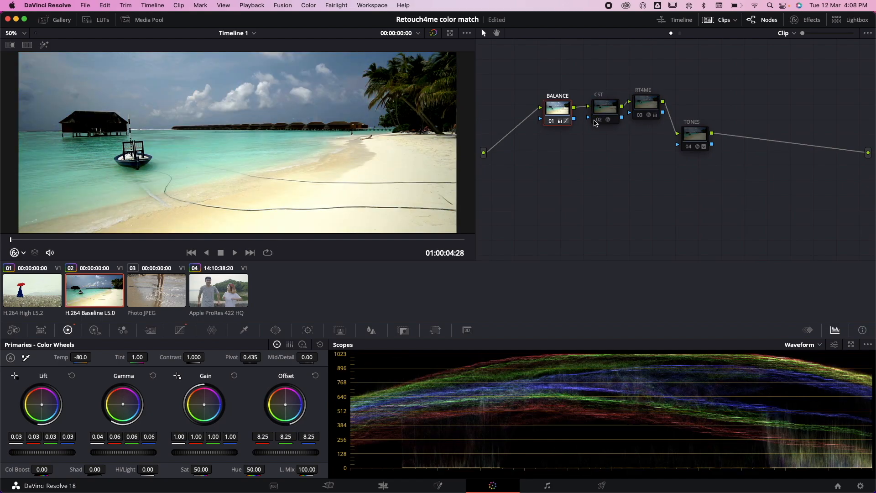
{"action": "left_click", "coordinate": [180, 330]}
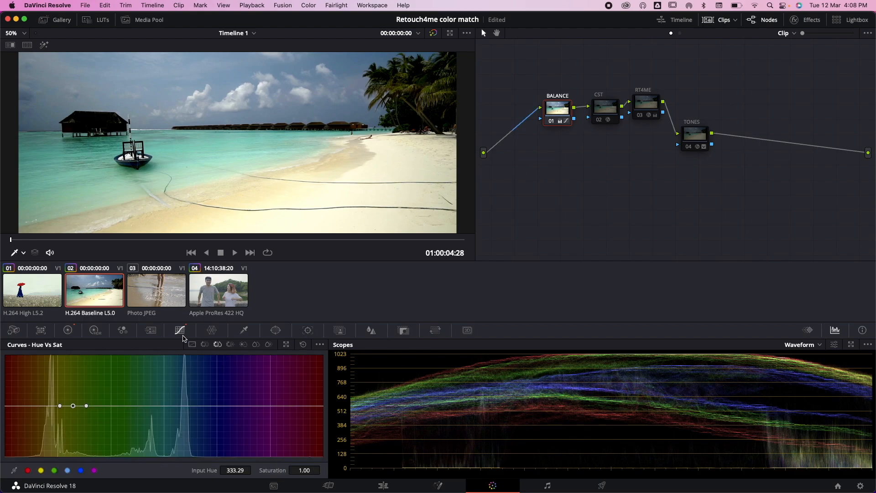
Step: Reset the contrast on the BALANCE node's custom curve by moving its black and white endpoints outward to the graph's opposite corners
{"action": "left_click", "coordinate": [191, 346]}
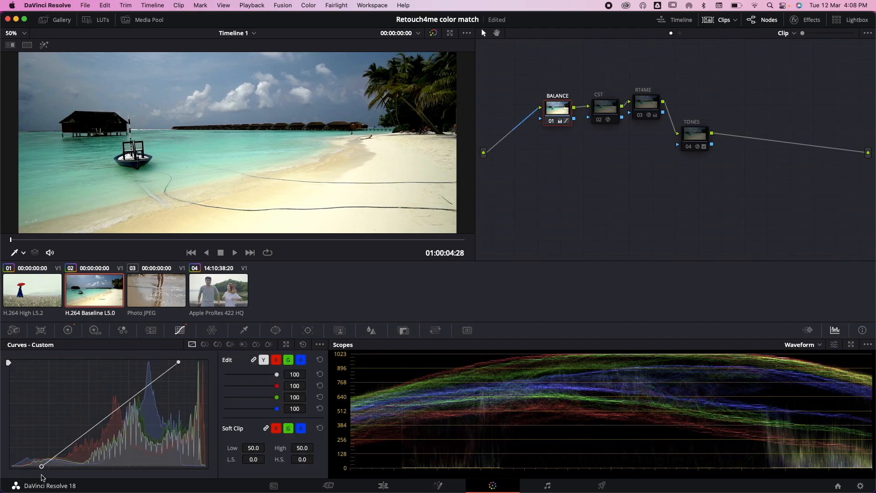
{"action": "left_click_drag", "start_coordinate": [42, 467], "coordinate": [12, 466]}
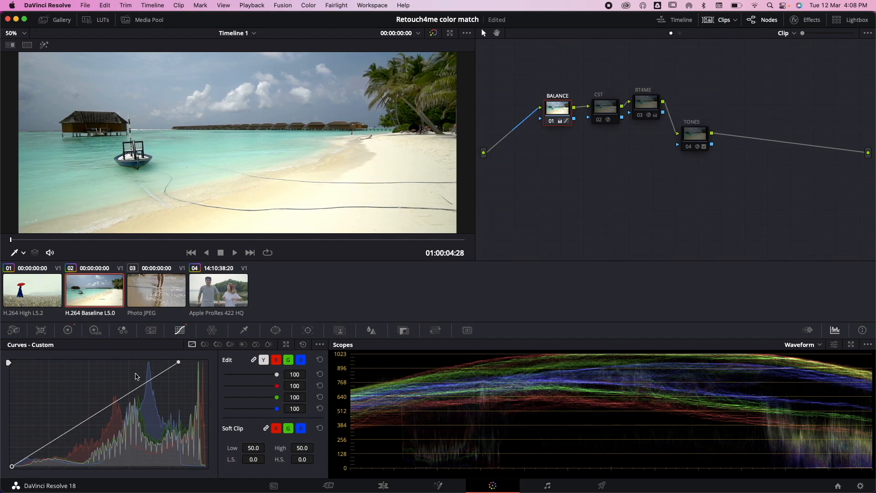
{"action": "left_click_drag", "start_coordinate": [179, 362], "coordinate": [199, 363]}
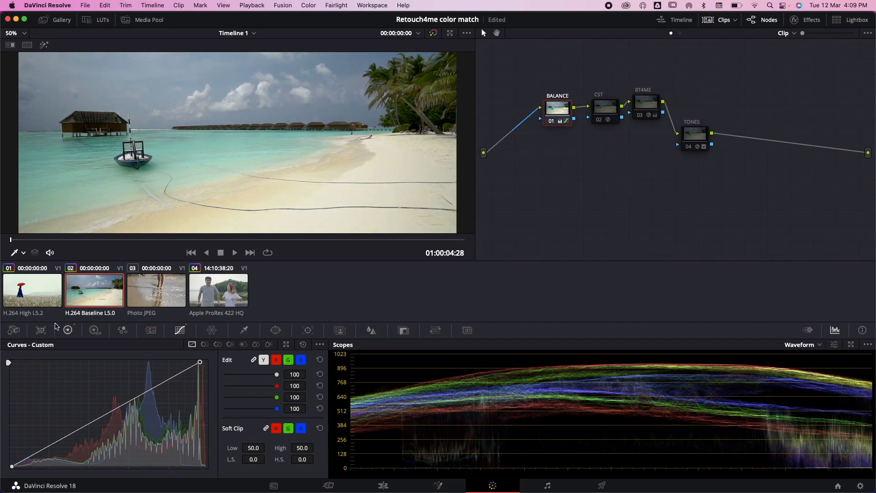
Step: Set the BALANCE node's Lift to 0.01 and its Gamma to 0.04 luma, 0.07 red, 0.06 green and 0.06 blue
{"action": "left_click", "coordinate": [68, 330]}
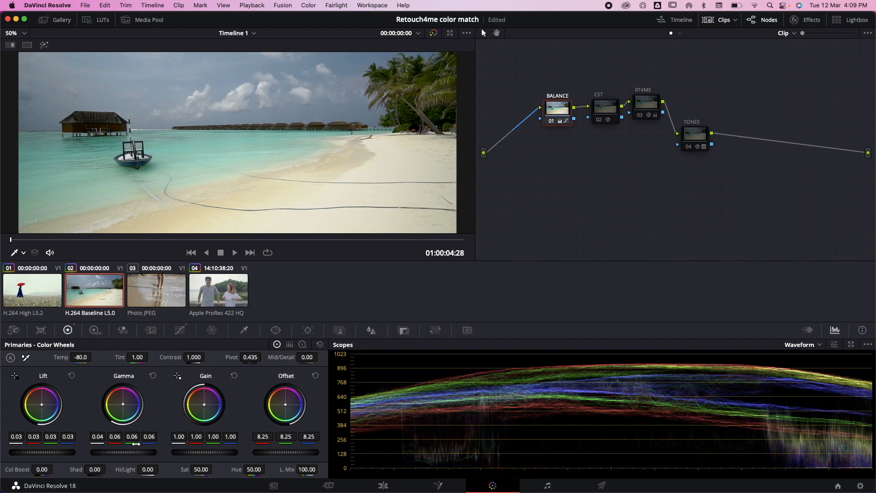
{"action": "left_click_drag", "start_coordinate": [124, 452], "coordinate": [121, 452]}
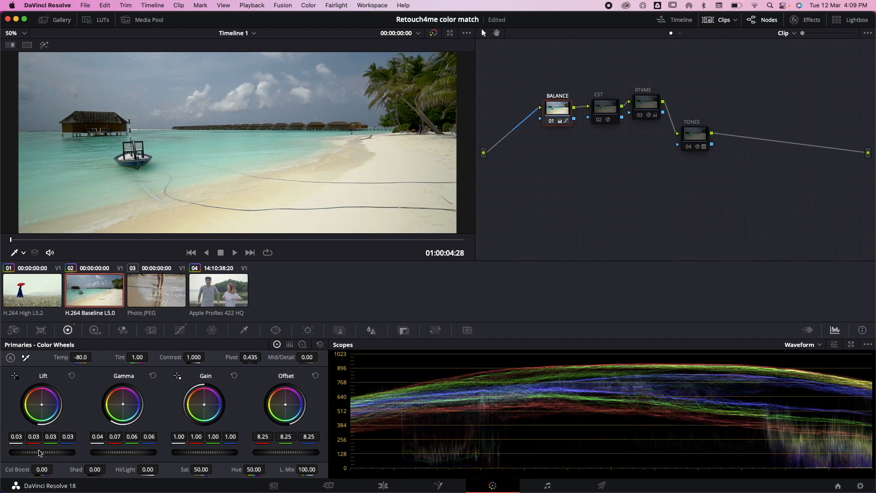
{"action": "left_click_drag", "start_coordinate": [45, 451], "coordinate": [20, 454]}
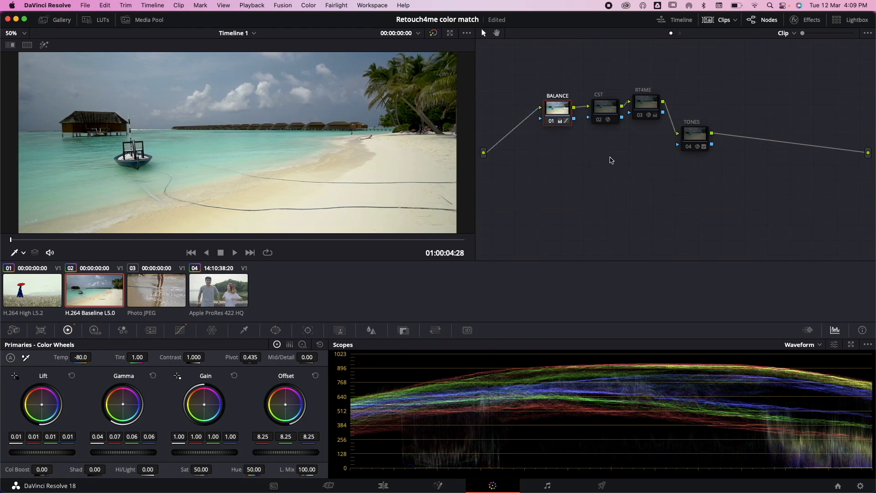
Step: Re-enable the CST node, comparing the beach image with and without it, and re-enable the RT4ME node
{"action": "left_click", "coordinate": [603, 117]}
{"action": "left_click", "coordinate": [603, 119]}
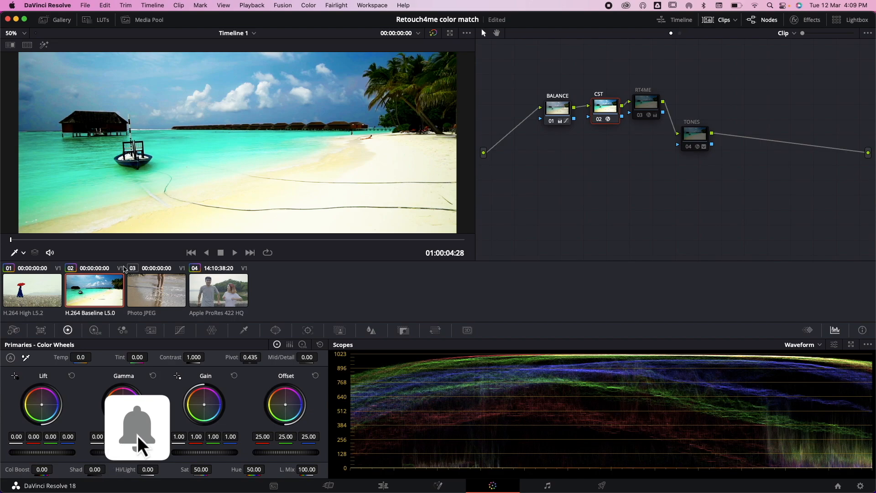
{"action": "left_click", "coordinate": [598, 120]}
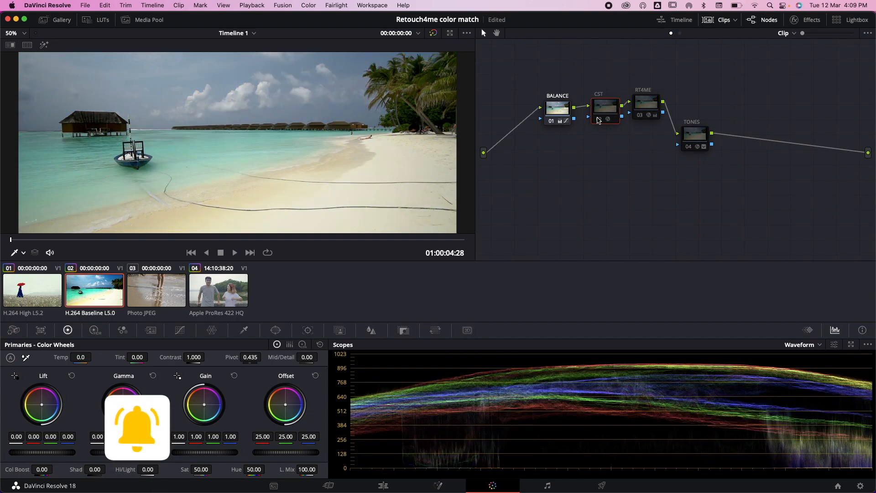
{"action": "left_click", "coordinate": [598, 120]}
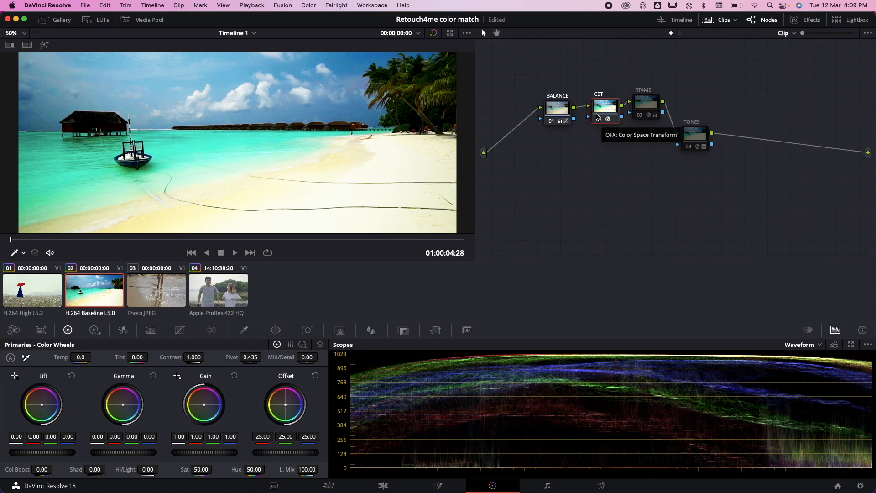
{"action": "left_click", "coordinate": [646, 107]}
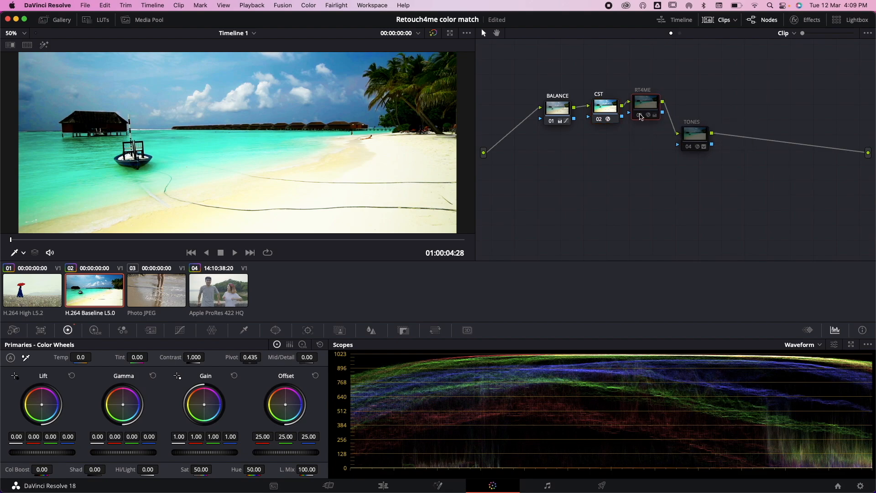
{"action": "left_click", "coordinate": [640, 116]}
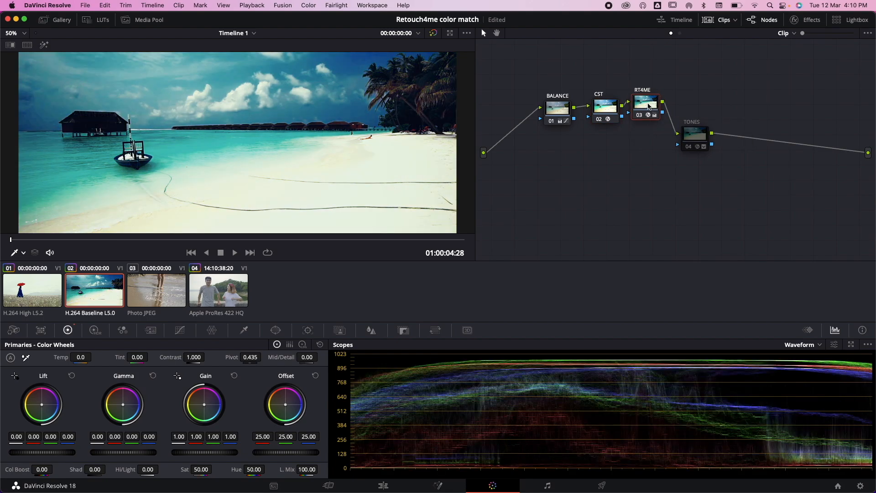
Step: Load IMG_6110.jpg from the ref photos folder as the RT4ME node's color match reference image
{"action": "left_click", "coordinate": [808, 20]}
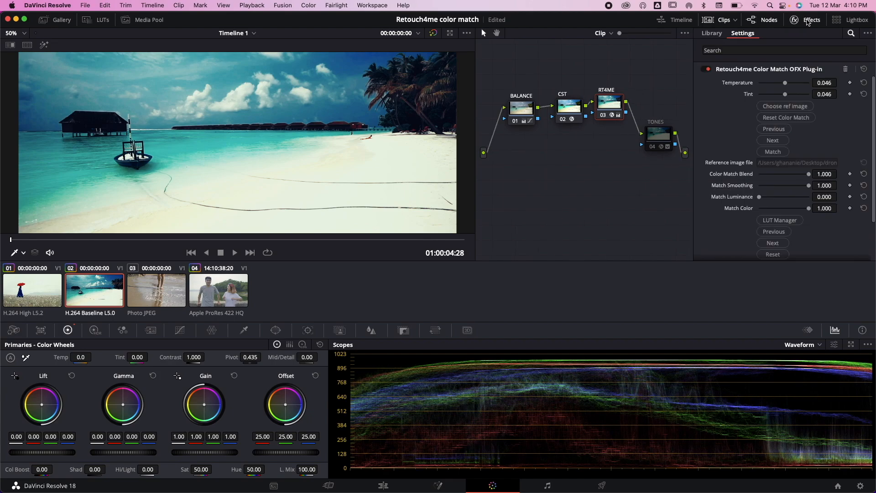
{"action": "left_click", "coordinate": [772, 106]}
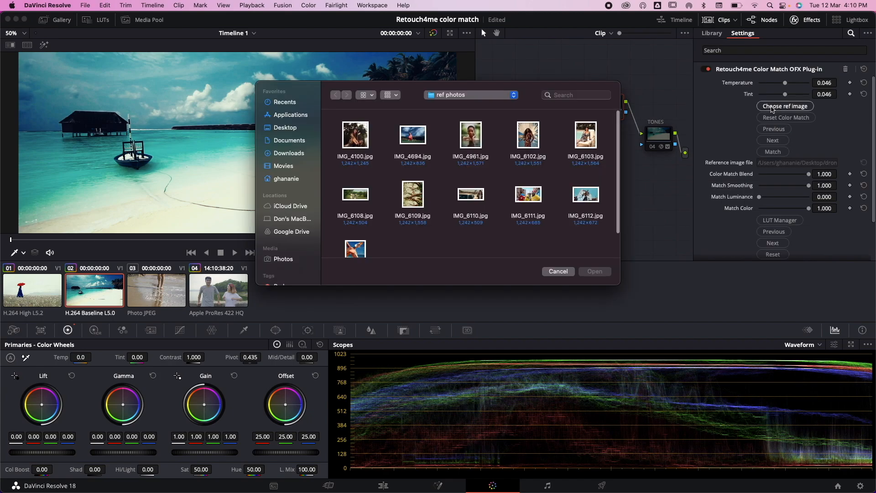
{"action": "left_click", "coordinate": [473, 139]}
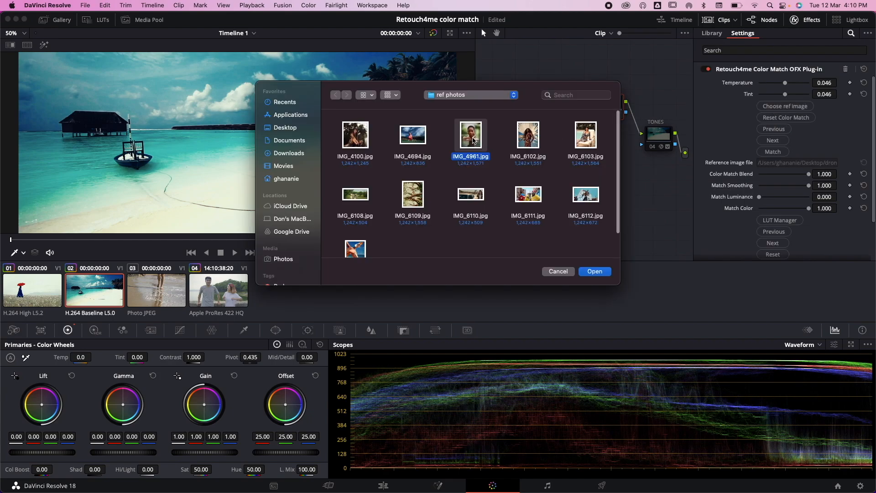
{"action": "left_click", "coordinate": [584, 196]}
{"action": "left_click", "coordinate": [471, 194]}
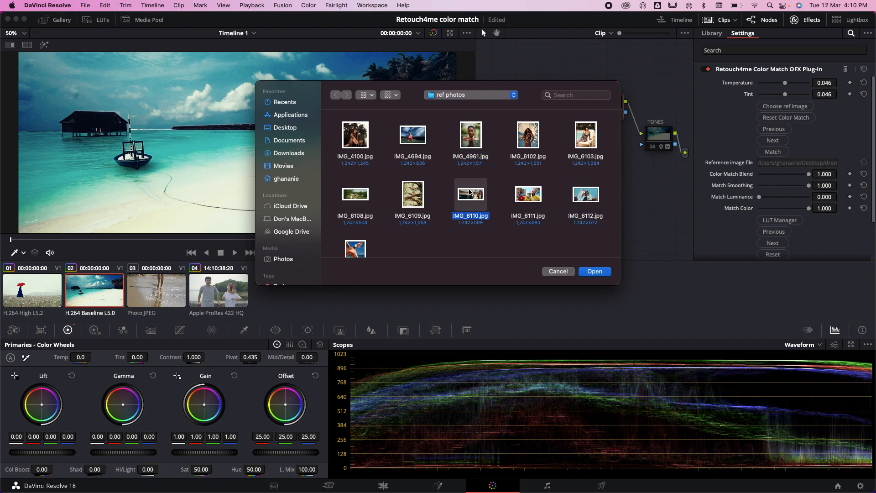
{"action": "left_click", "coordinate": [595, 271]}
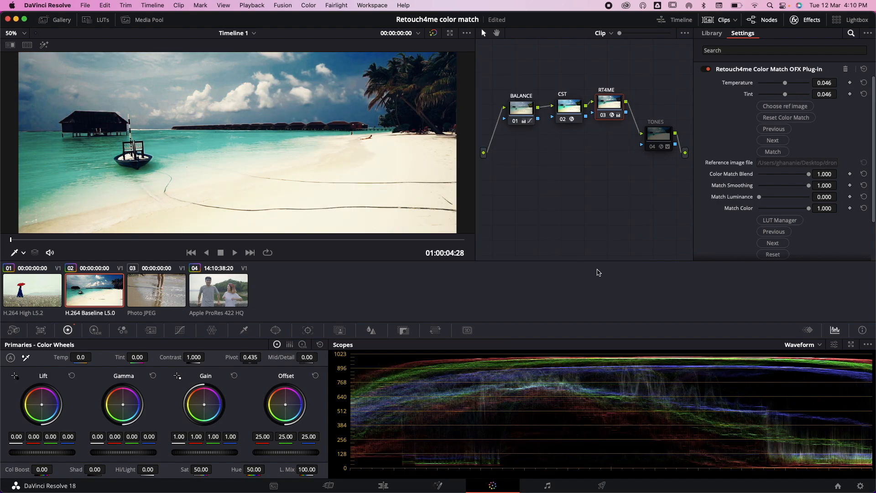
Step: Browse the Color Match plug-in's cloud LUTs and apply Toning - Style 1 to the beach clip
{"action": "scroll", "coordinate": [783, 202], "scroll_direction": "down", "scroll_amount": 1}
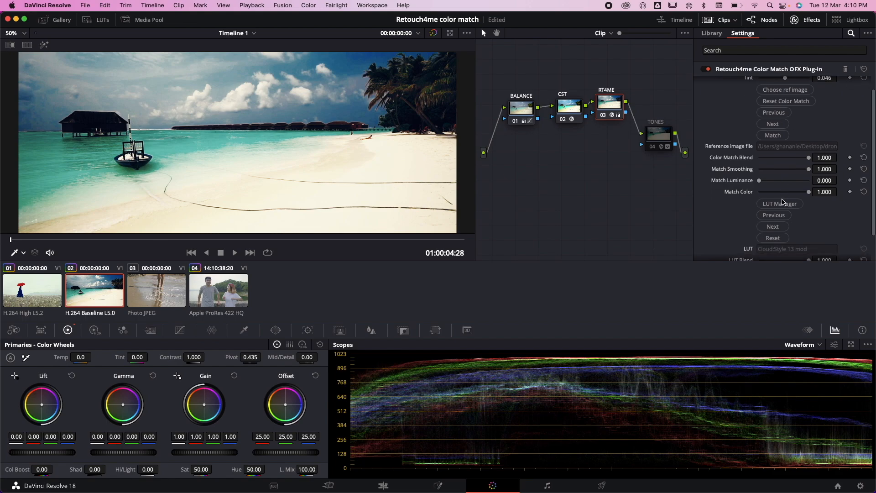
{"action": "left_click", "coordinate": [784, 208]}
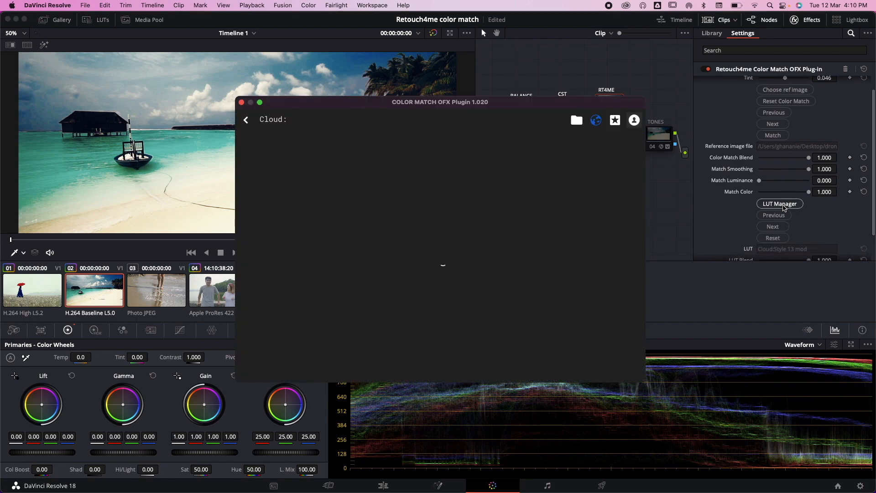
{"action": "left_click_drag", "start_coordinate": [478, 104], "coordinate": [615, 101]}
{"action": "scroll", "coordinate": [584, 237], "scroll_direction": "down", "scroll_amount": 1}
{"action": "scroll", "coordinate": [585, 237], "scroll_direction": "up", "scroll_amount": 1}
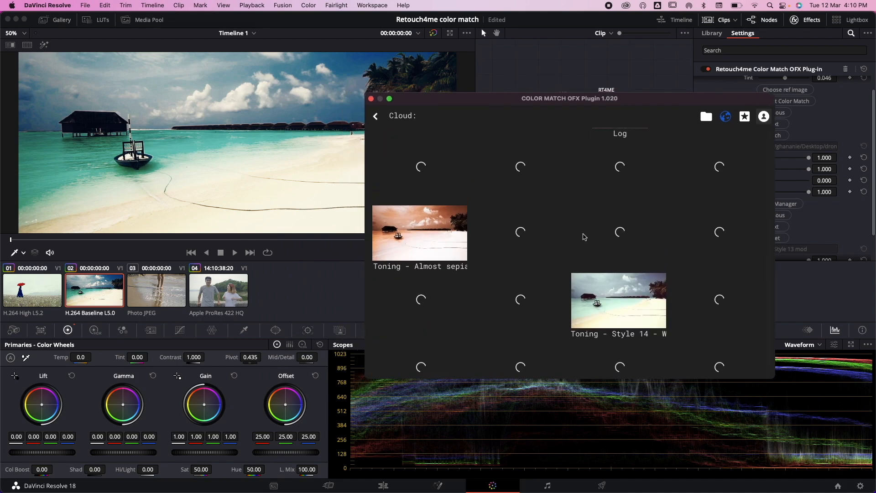
{"action": "scroll", "coordinate": [585, 237], "scroll_direction": "down", "scroll_amount": 1}
{"action": "mouse_move", "coordinate": [621, 278]}
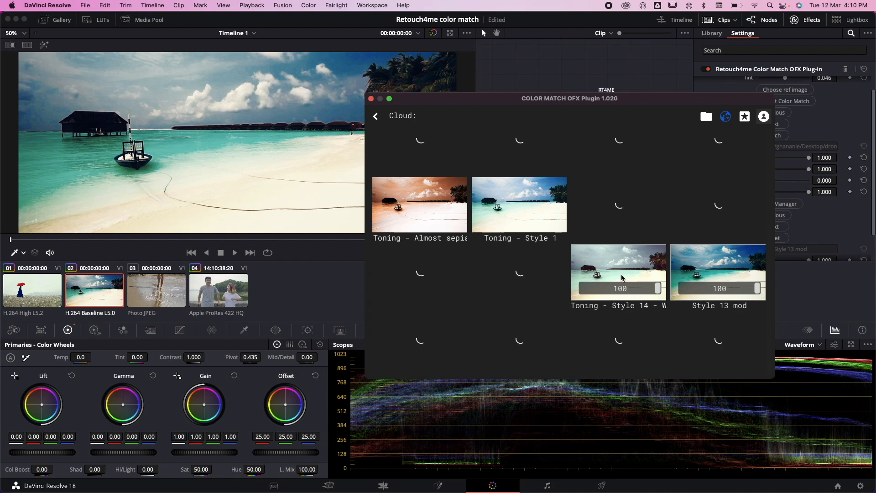
{"action": "scroll", "coordinate": [673, 277], "scroll_direction": "up", "scroll_amount": 2}
{"action": "scroll", "coordinate": [673, 277], "scroll_direction": "down", "scroll_amount": 2}
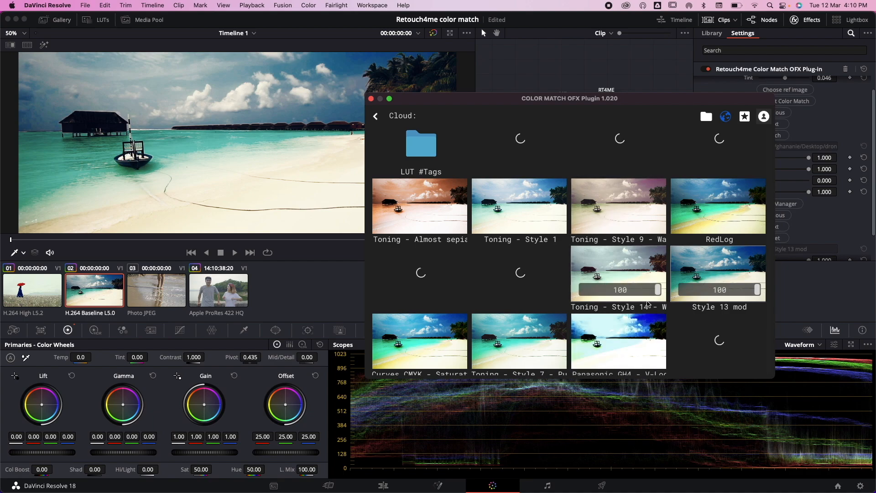
{"action": "scroll", "coordinate": [648, 304], "scroll_direction": "up", "scroll_amount": 1}
{"action": "scroll", "coordinate": [648, 304], "scroll_direction": "up", "scroll_amount": 5}
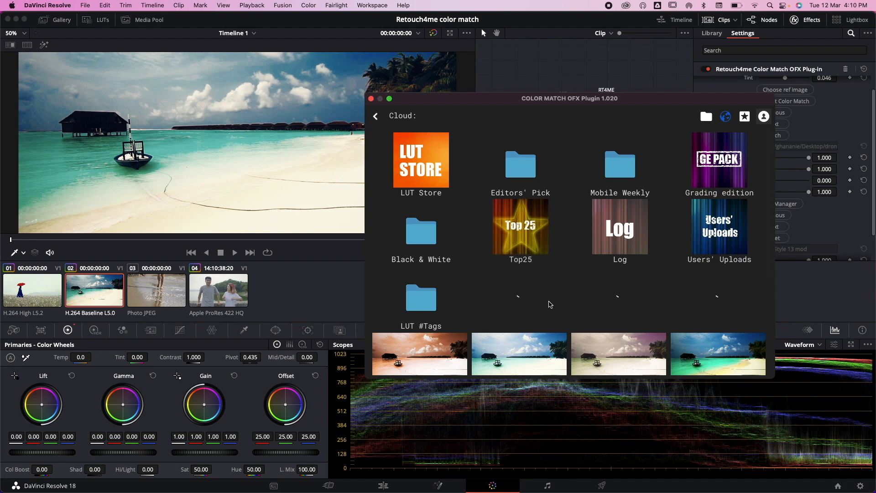
{"action": "scroll", "coordinate": [550, 313], "scroll_direction": "down", "scroll_amount": 5}
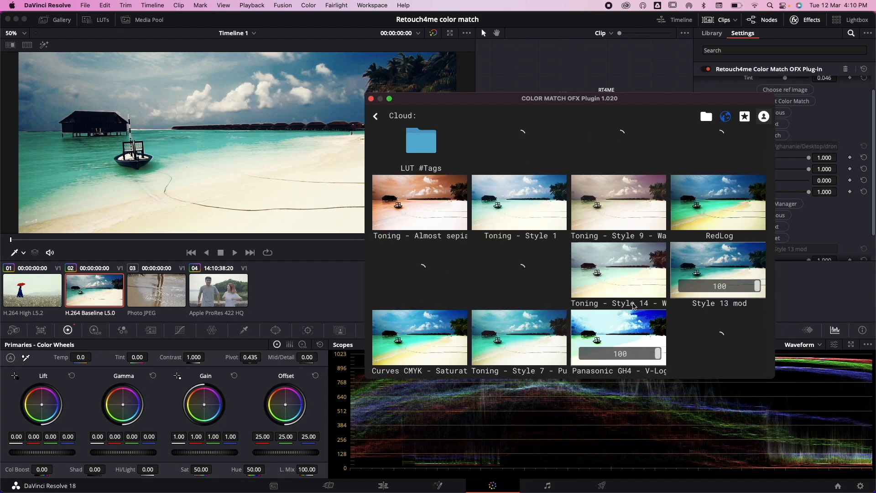
{"action": "scroll", "coordinate": [593, 255], "scroll_direction": "up", "scroll_amount": 3}
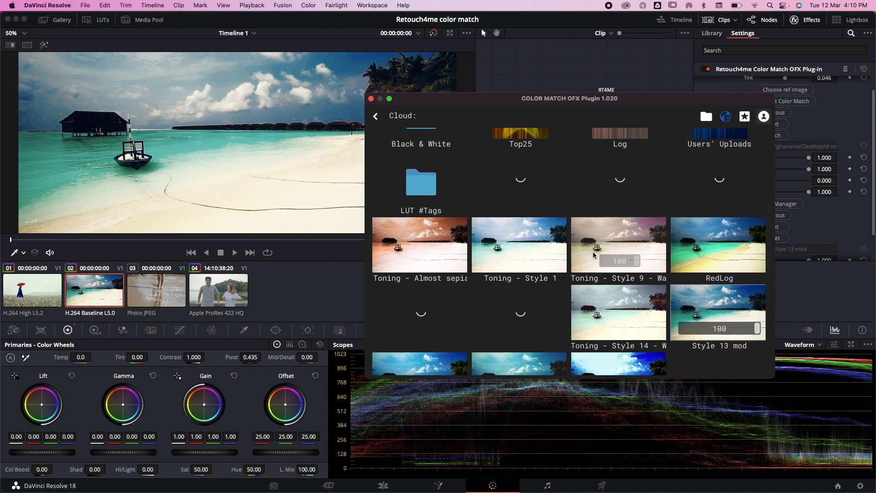
{"action": "scroll", "coordinate": [602, 264], "scroll_direction": "down", "scroll_amount": 3}
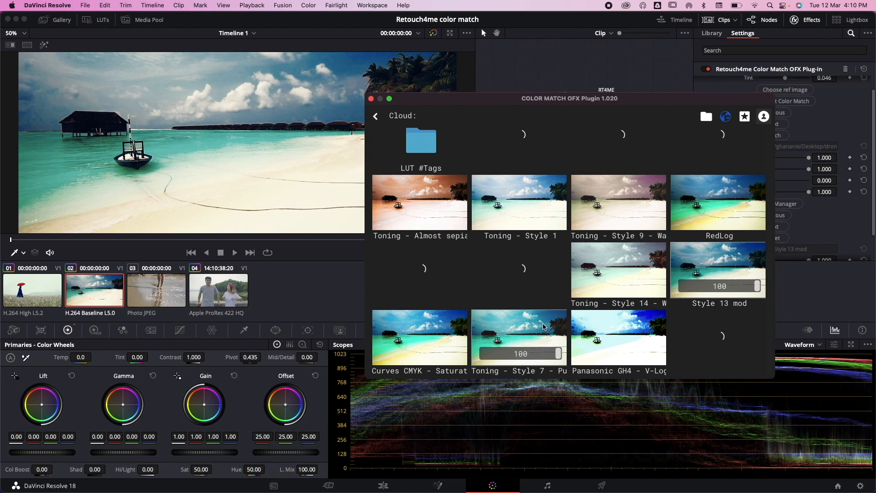
{"action": "left_click", "coordinate": [531, 199]}
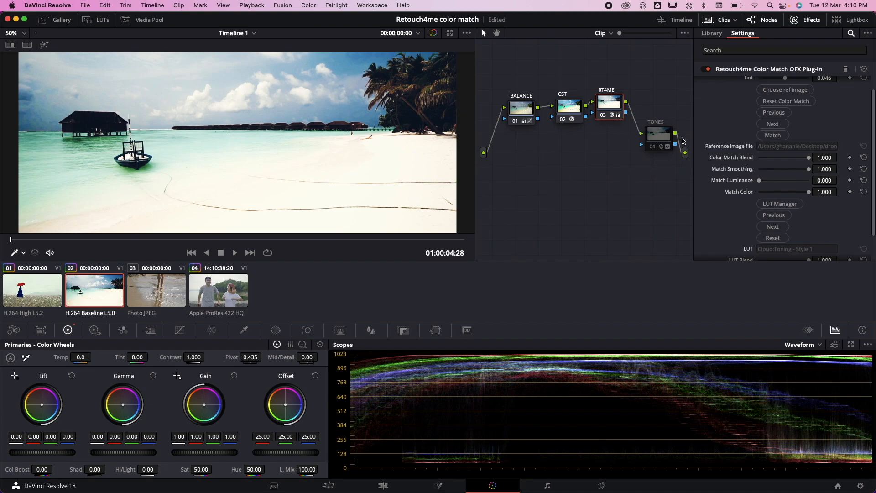
Step: Compare the beach clip with the RT4ME node off and on, and play a short stretch of the graded clip
{"action": "left_click", "coordinate": [605, 117]}
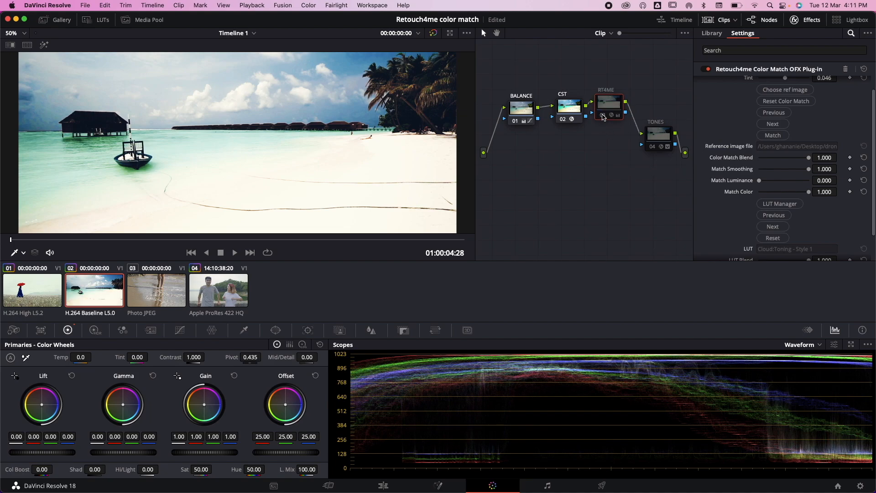
{"action": "left_click", "coordinate": [603, 117]}
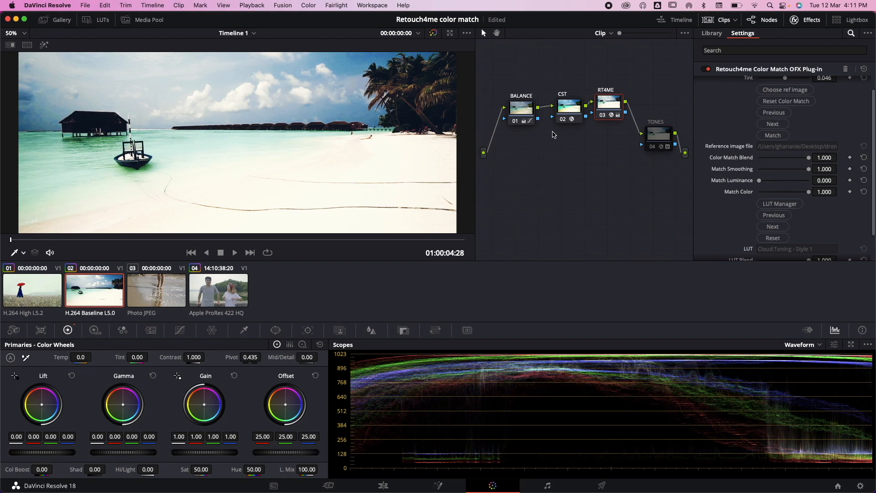
{"action": "key", "text": "space"}
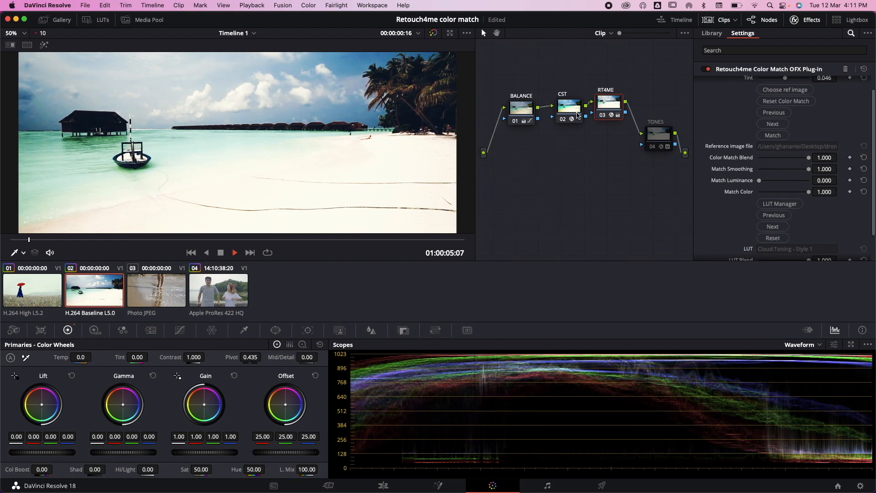
{"action": "key", "text": "space"}
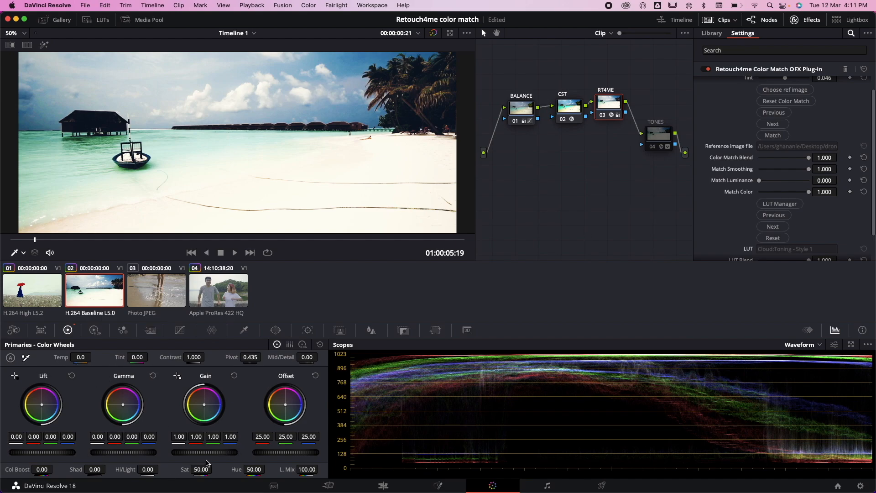
Step: Lower the RT4ME node's Gain to 0.93 and compare the beach image with the node off and on
{"action": "left_click_drag", "start_coordinate": [204, 452], "coordinate": [189, 452]}
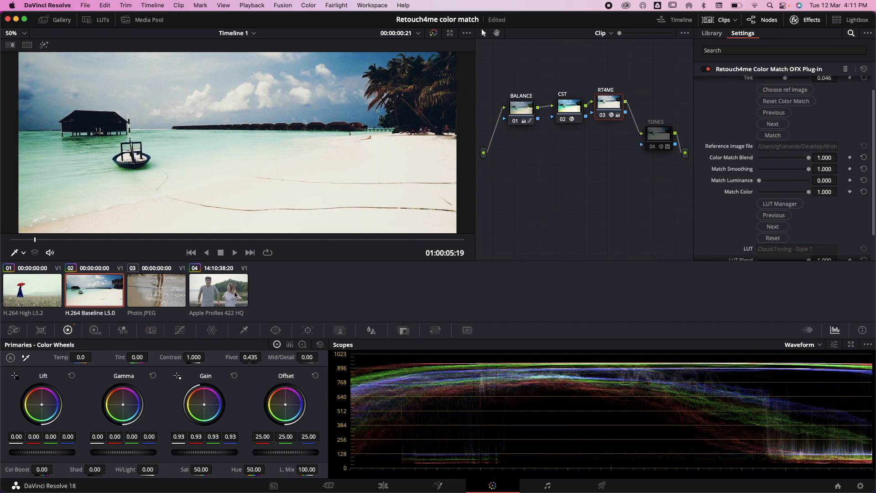
{"action": "left_click", "coordinate": [602, 116]}
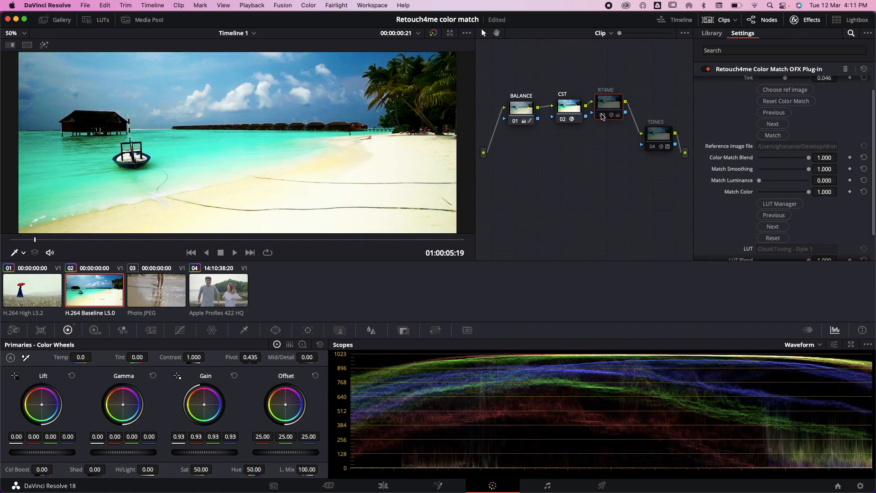
{"action": "left_click", "coordinate": [603, 116]}
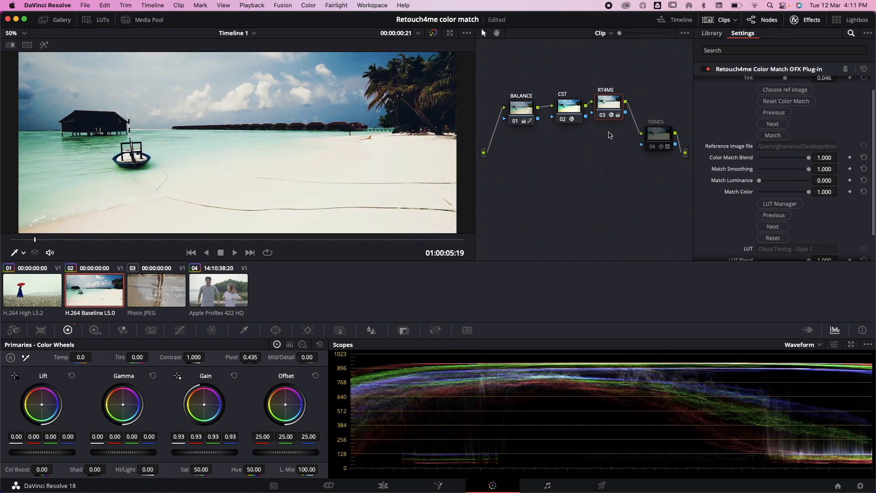
{"action": "left_click", "coordinate": [603, 116]}
{"action": "left_click", "coordinate": [603, 116]}
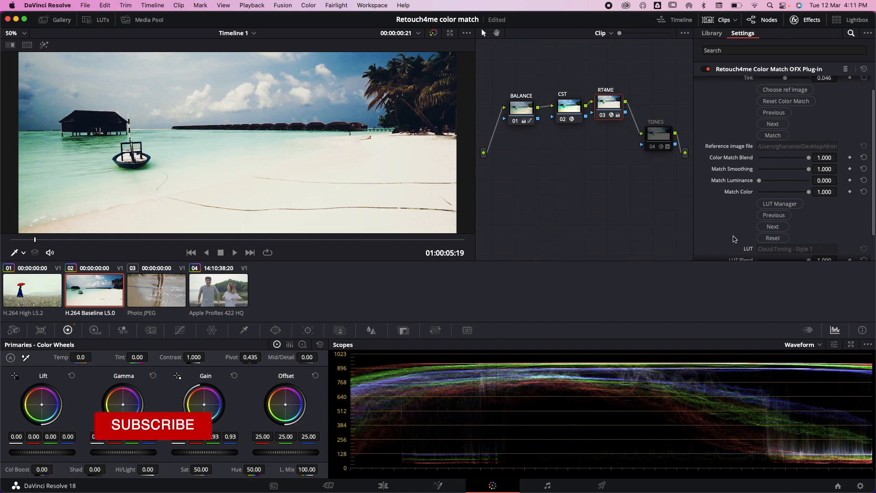
{"action": "scroll", "coordinate": [766, 208], "scroll_direction": "down", "scroll_amount": 2}
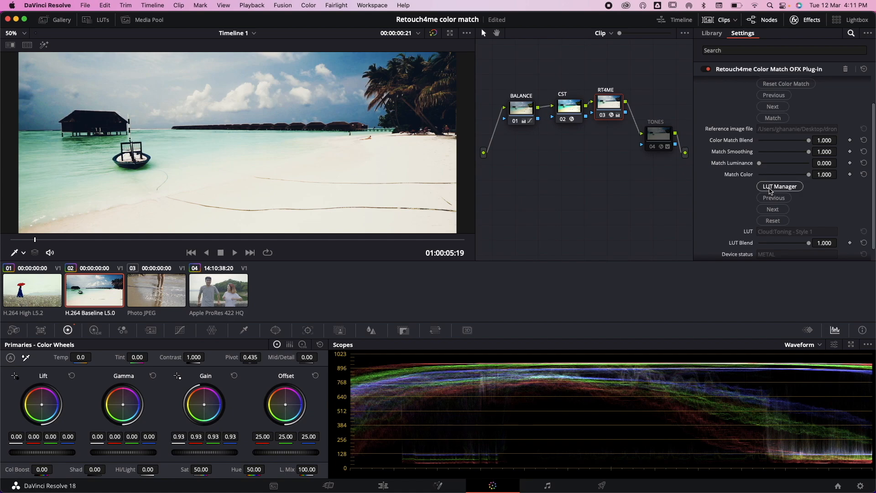
Step: Apply the beach clip's complete grade to clip 03, the footage of feet walking on wet sand
{"action": "scroll", "coordinate": [770, 191], "scroll_direction": "down", "scroll_amount": 1}
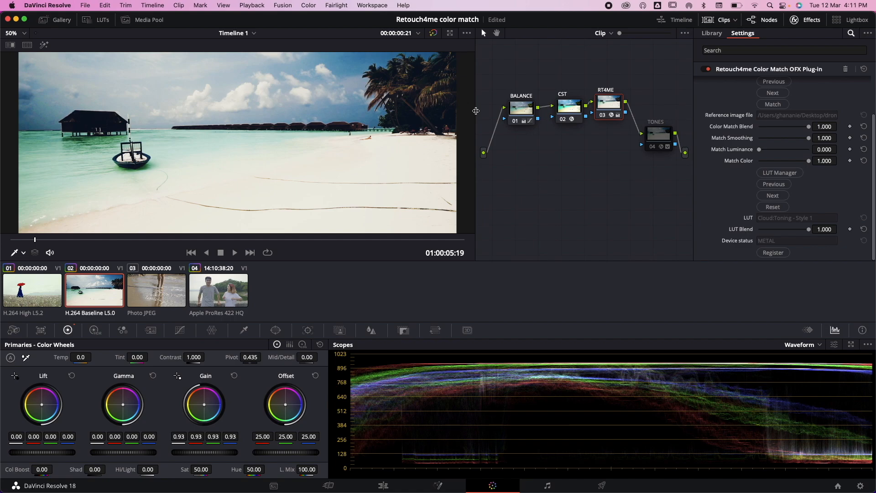
{"action": "left_click", "coordinate": [227, 304]}
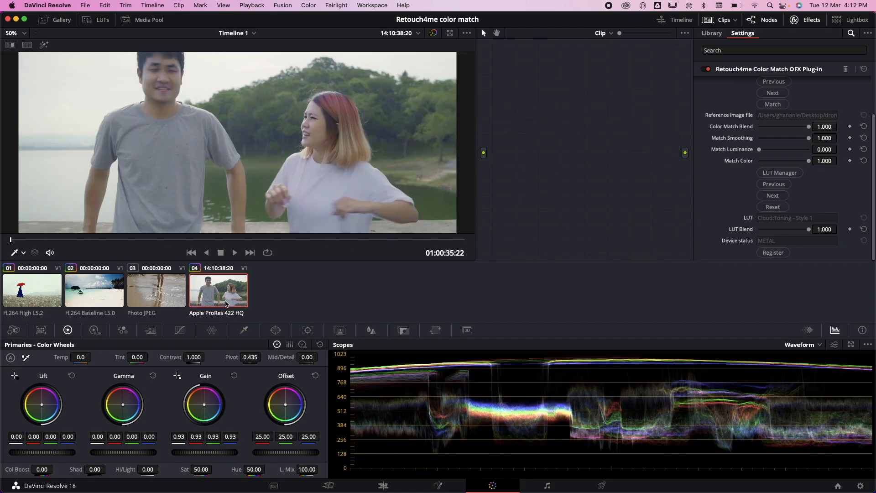
{"action": "left_click", "coordinate": [158, 299]}
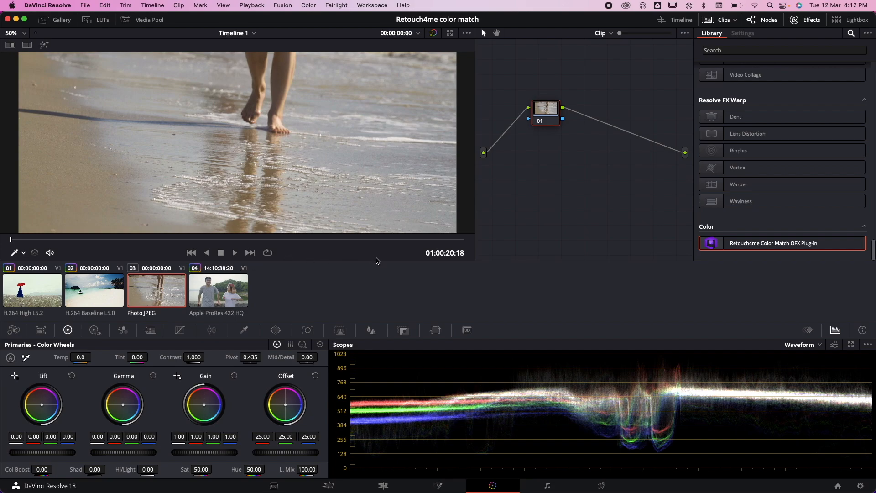
{"action": "key", "text": "super+z"}
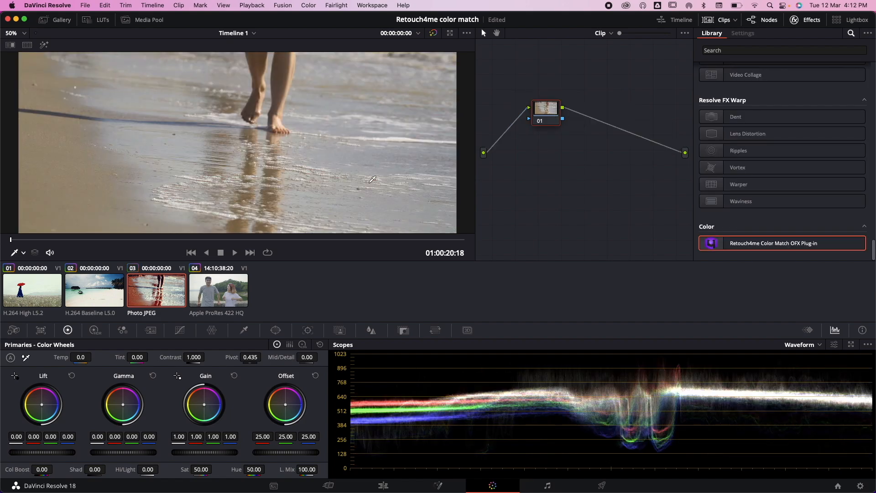
{"action": "left_click", "coordinate": [83, 296]}
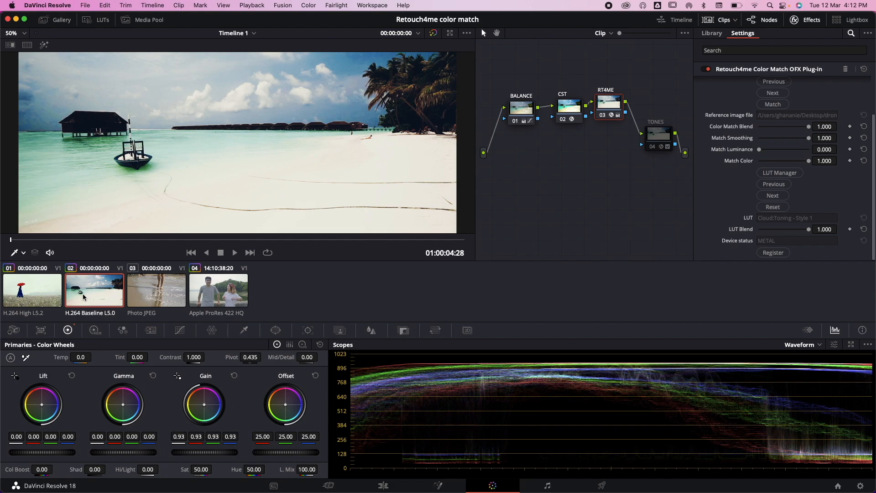
{"action": "left_click", "coordinate": [137, 298]}
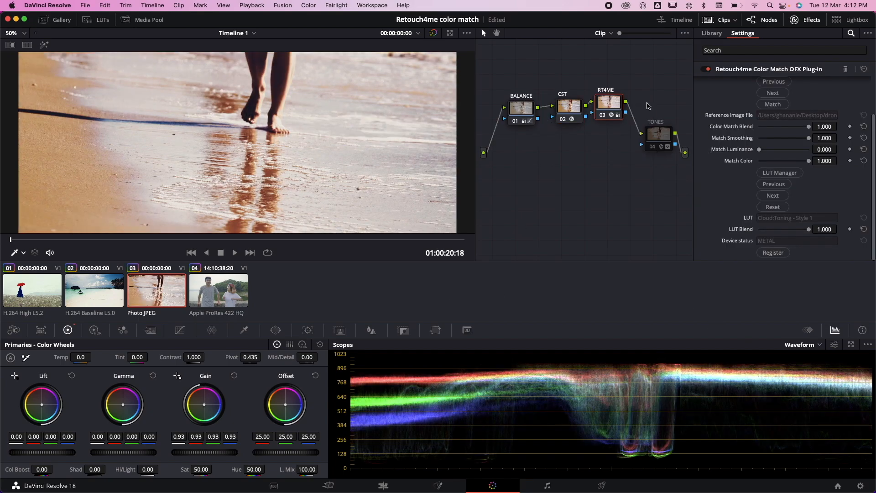
Step: In clip 03's BALANCE node, set the Offset to 0.70, the master Gamma to 0.05 and the Gain to 0.96
{"action": "left_click", "coordinate": [530, 116]}
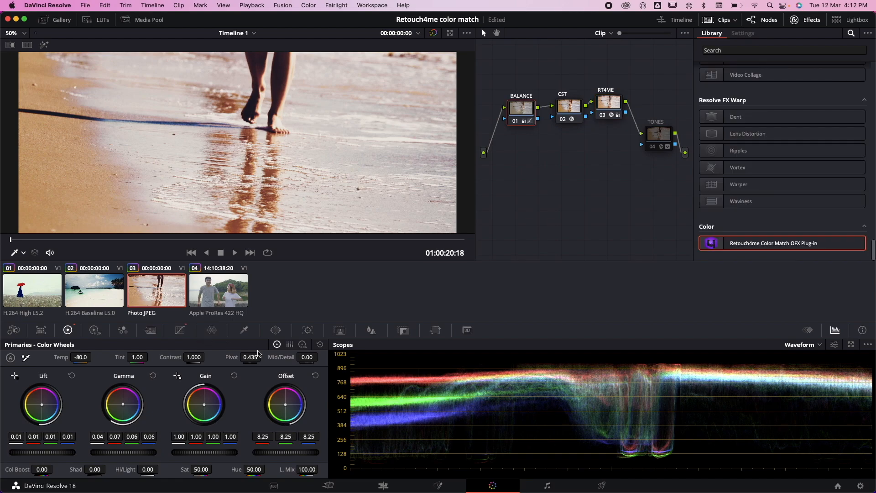
{"action": "left_click", "coordinate": [185, 332]}
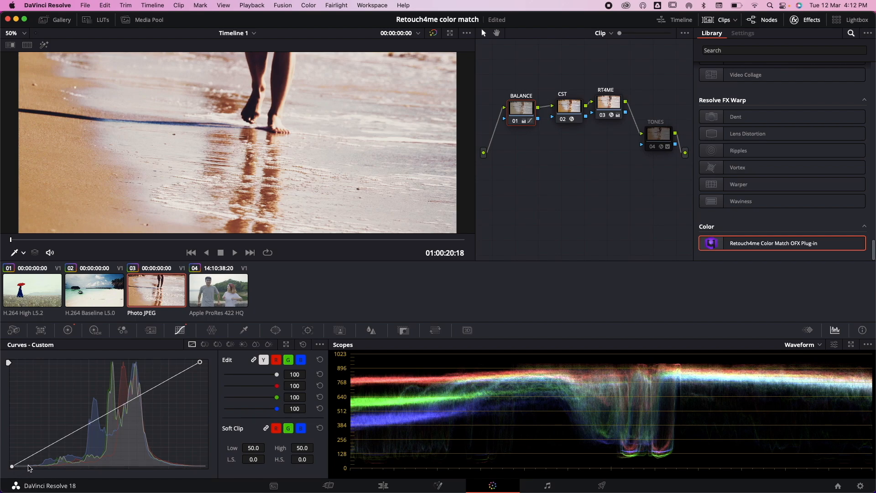
{"action": "left_click", "coordinate": [73, 333]}
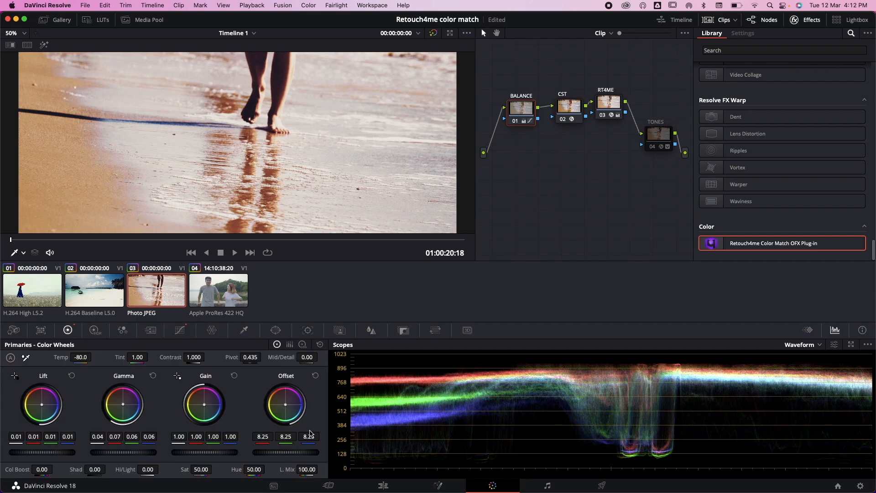
{"action": "left_click_drag", "start_coordinate": [286, 453], "coordinate": [274, 452]}
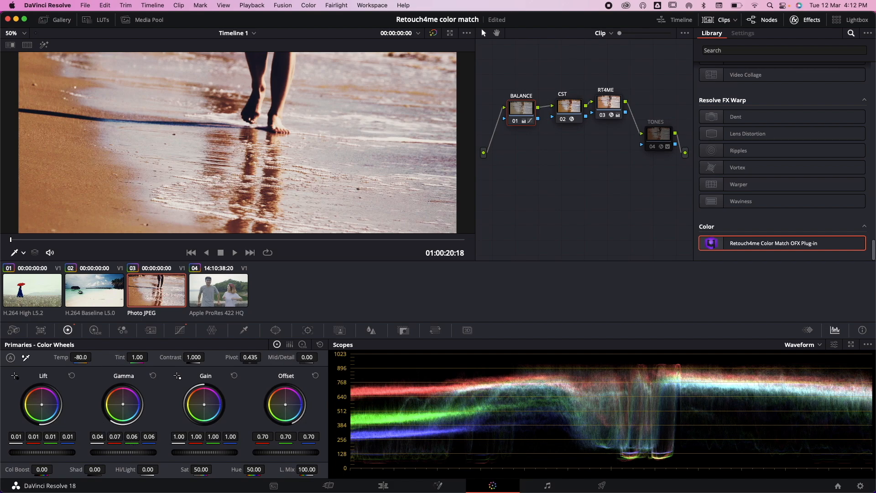
{"action": "left_click_drag", "start_coordinate": [114, 453], "coordinate": [112, 455]}
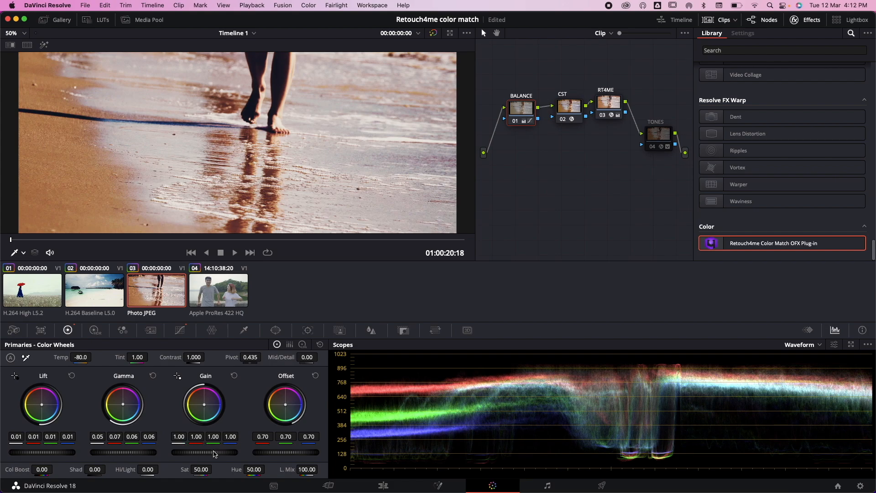
{"action": "mouse_move", "coordinate": [204, 452]}
{"action": "left_mouse_down"}
{"action": "mouse_move", "coordinate": [196, 452]}
{"action": "mouse_move", "coordinate": [203, 455]}
{"action": "left_mouse_up"}
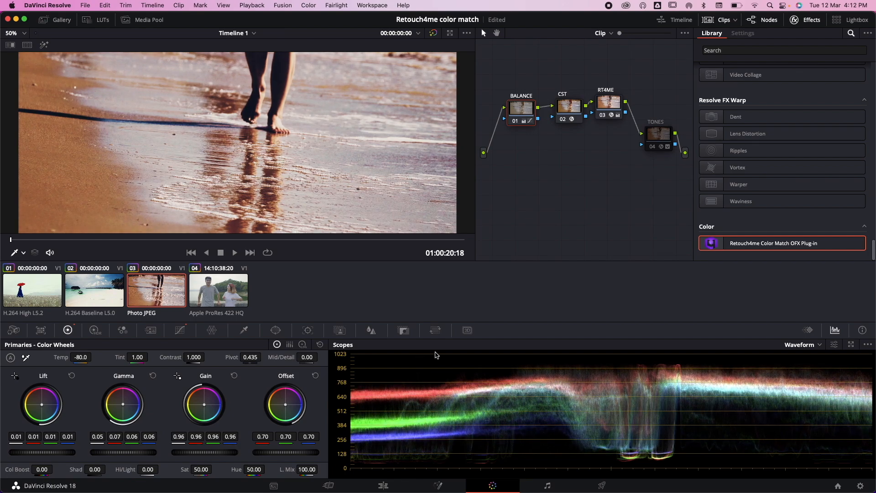
Step: Turn off clip 03's RT4ME node and set the BALANCE node's Tint to -1.50 and Mid/Detail to 7.00
{"action": "left_click", "coordinate": [565, 109]}
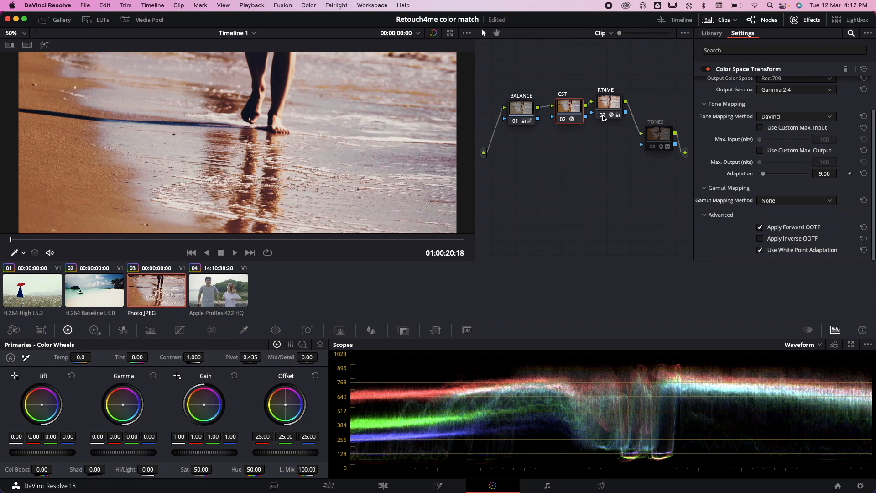
{"action": "left_click", "coordinate": [603, 118]}
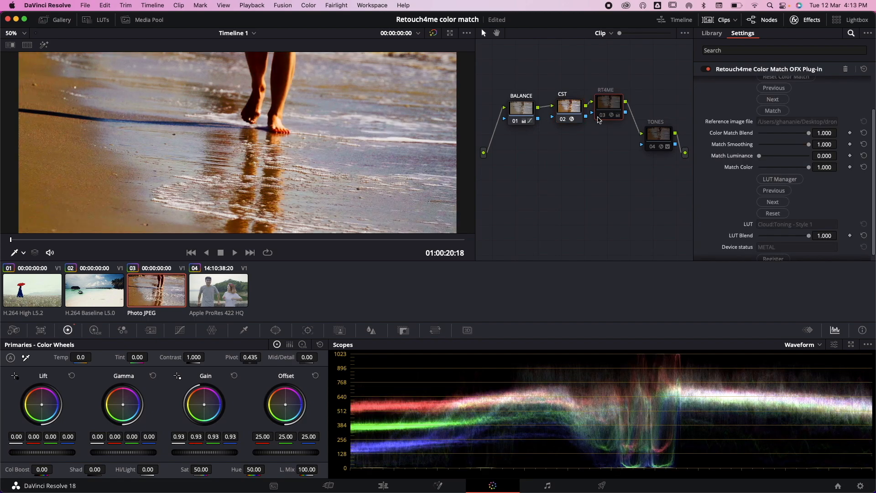
{"action": "left_click", "coordinate": [520, 111]}
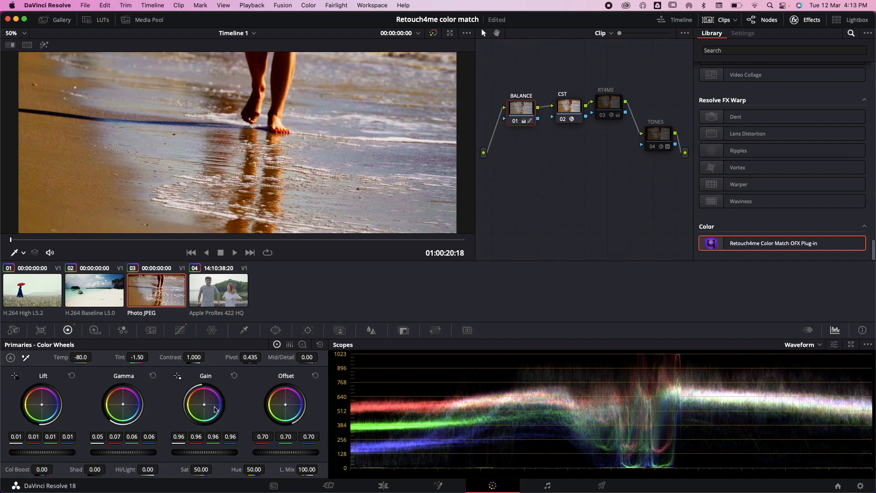
{"action": "left_click_drag", "start_coordinate": [307, 357], "coordinate": [320, 355]}
Step: Compare clip 03 with the BALANCE node off and on, and turn the RT4ME node back on
{"action": "left_click", "coordinate": [514, 121]}
{"action": "left_click", "coordinate": [515, 121]}
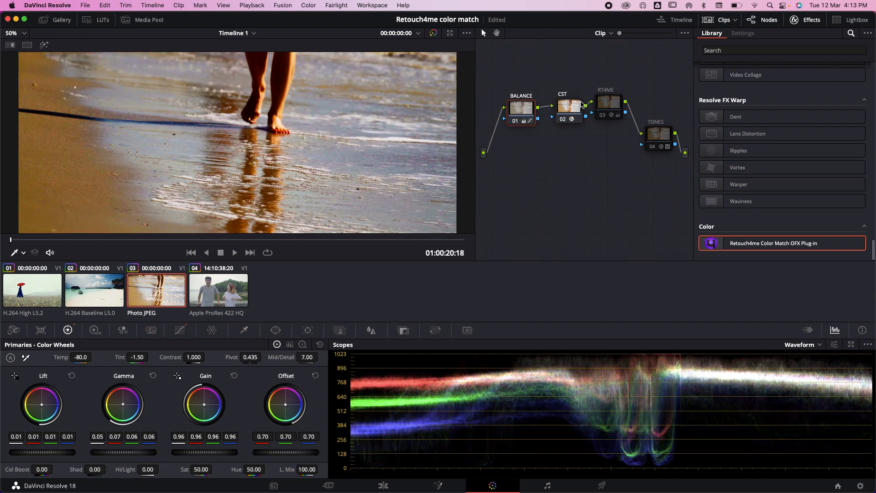
{"action": "left_click", "coordinate": [606, 106]}
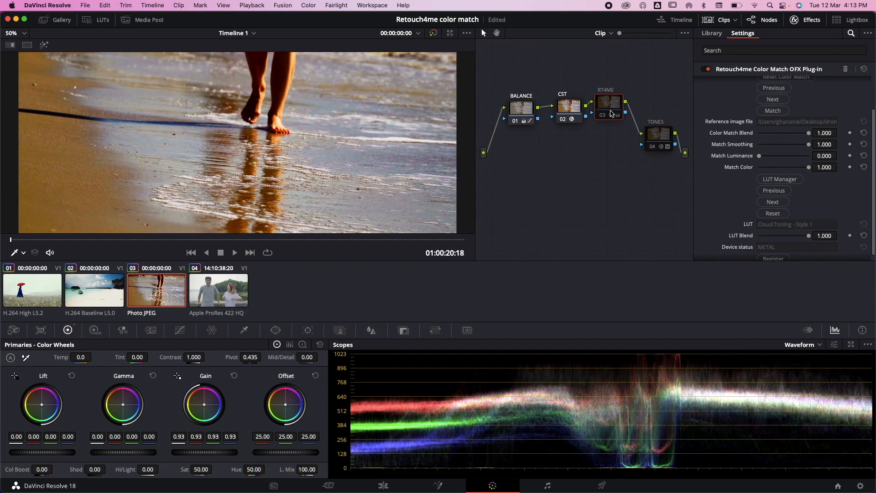
{"action": "left_click", "coordinate": [603, 115]}
{"action": "left_click", "coordinate": [603, 115]}
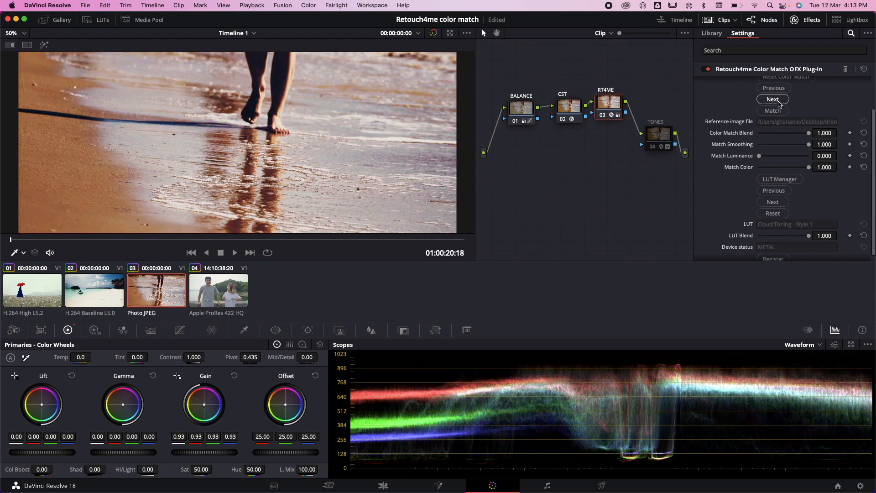
Step: Try IMG_6102.jpg as the RT4ME node's color match reference, and replace it with another image from the ref photos folder
{"action": "scroll", "coordinate": [774, 127], "scroll_direction": "up", "scroll_amount": 3}
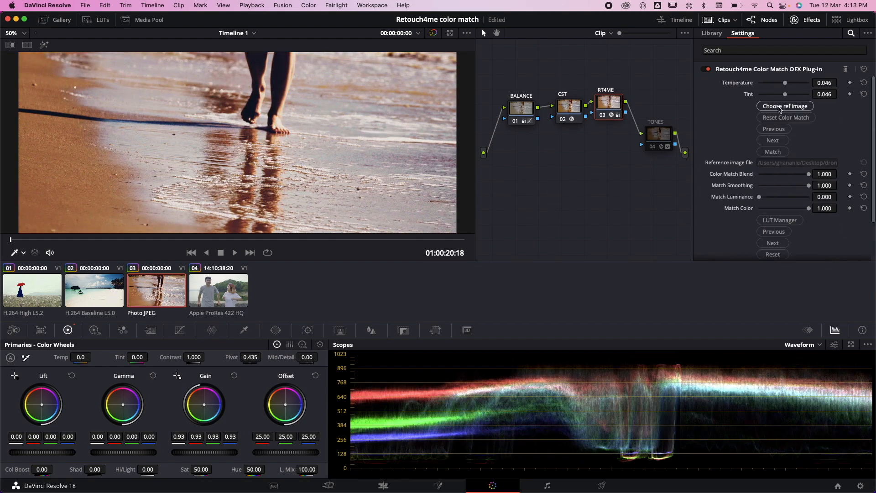
{"action": "left_click", "coordinate": [779, 107]}
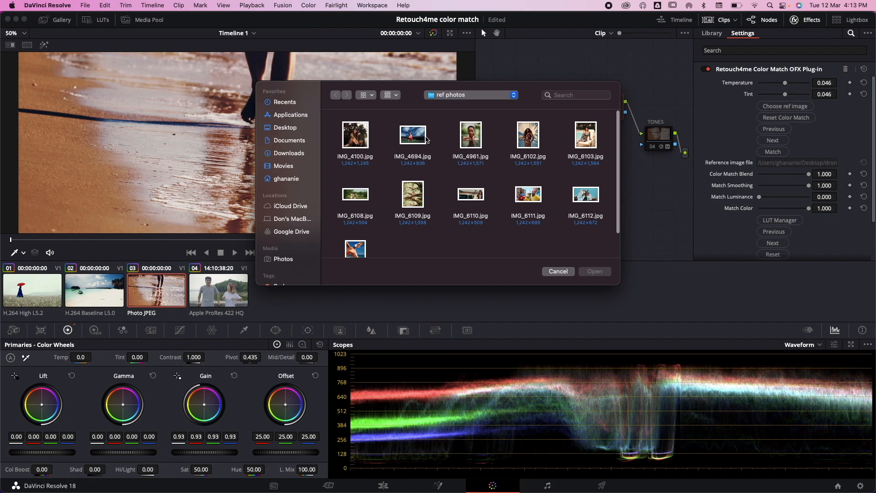
{"action": "left_click", "coordinate": [523, 140]}
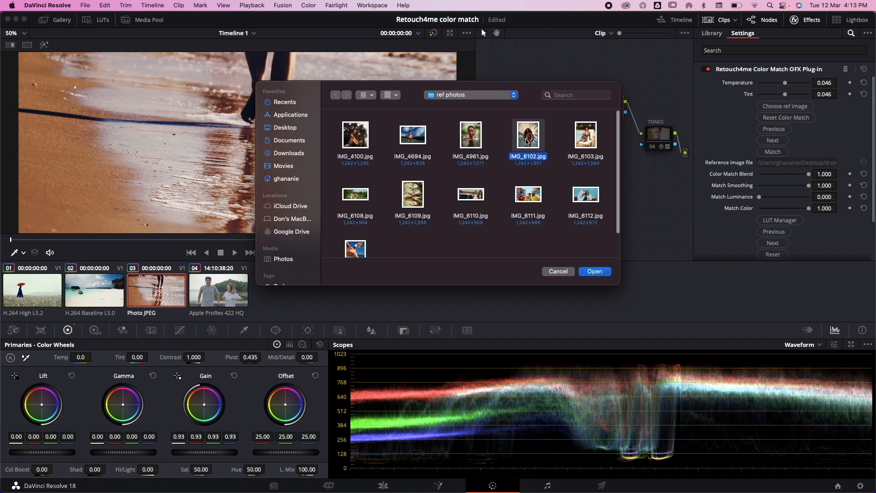
{"action": "left_click", "coordinate": [594, 272]}
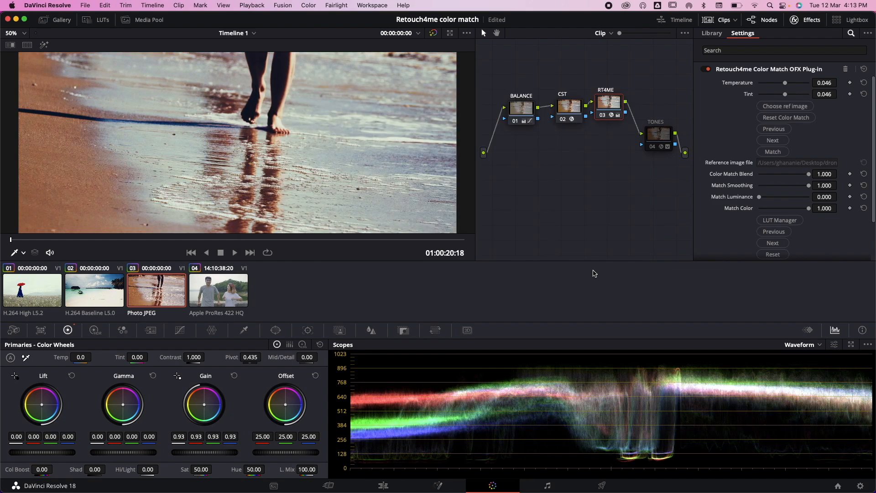
{"action": "left_click", "coordinate": [780, 107]}
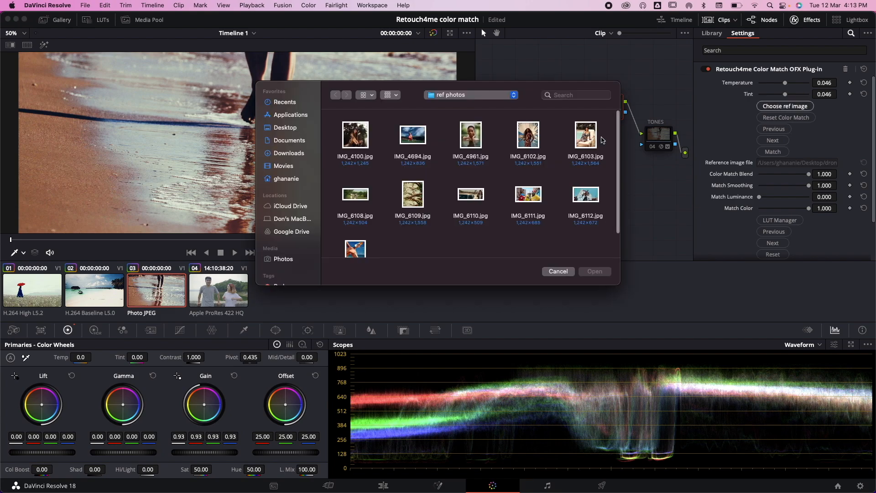
{"action": "left_click", "coordinate": [595, 272]}
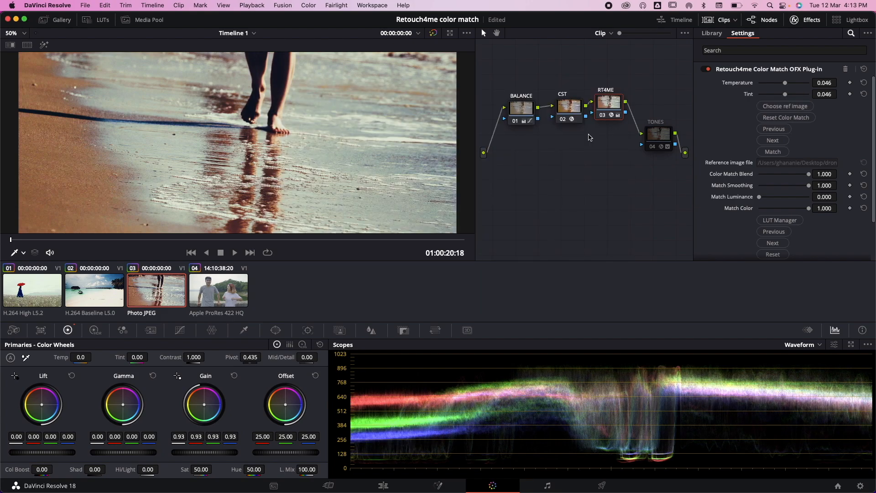
Step: Compare the walking-feet clip with the RT4ME node off and on, and play a short stretch of it
{"action": "right_click", "coordinate": [666, 132]}
{"action": "left_click", "coordinate": [698, 137]}
{"action": "left_click", "coordinate": [603, 116]}
{"action": "left_click", "coordinate": [602, 118]}
{"action": "left_click", "coordinate": [603, 117]}
{"action": "left_click", "coordinate": [602, 116]}
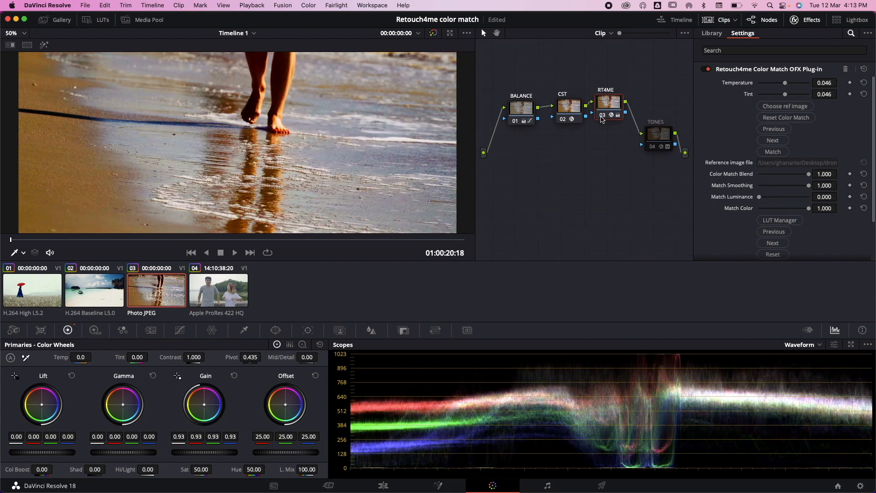
{"action": "key", "text": "space"}
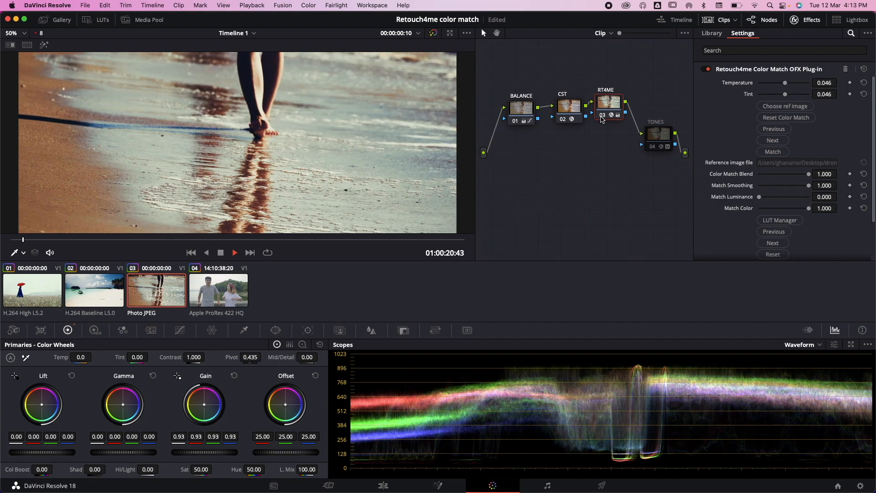
{"action": "key", "text": "space"}
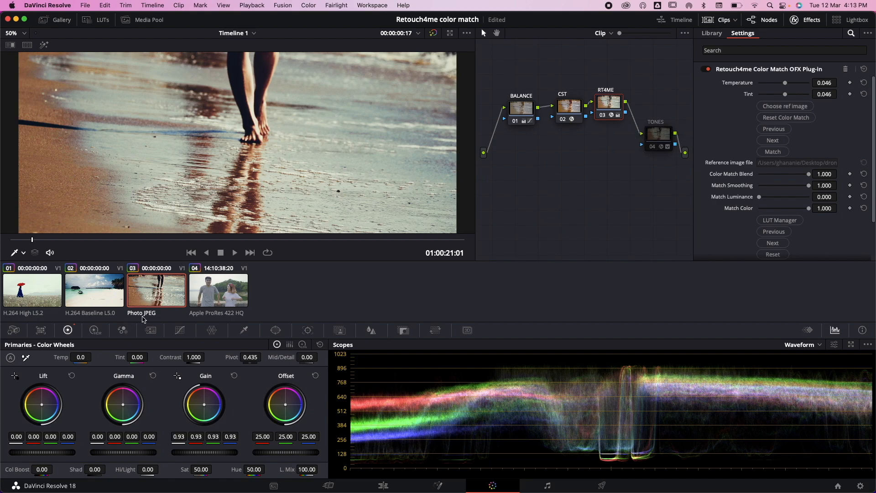
Step: Apply the walking-feet clip's grade to clip 04, the couple by the lake, and turn on its TONES node
{"action": "left_click", "coordinate": [204, 302]}
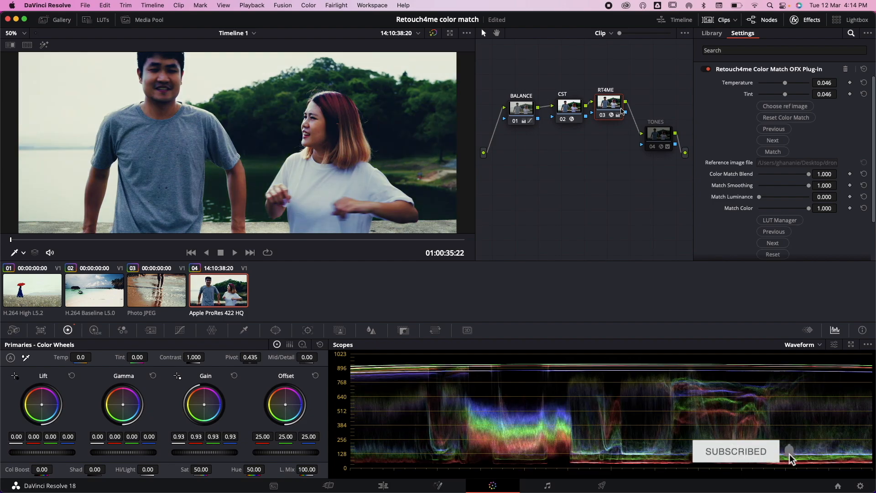
{"action": "left_click", "coordinate": [667, 136]}
{"action": "left_click", "coordinate": [650, 150]}
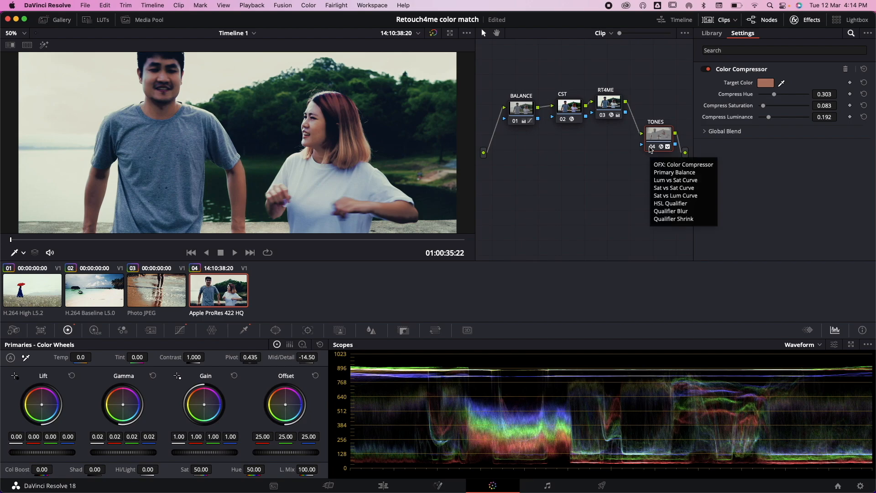
Step: Turn off the Color Compressor effect in the TONES node and compare the couple clip with that node off and on
{"action": "left_click", "coordinate": [707, 69]}
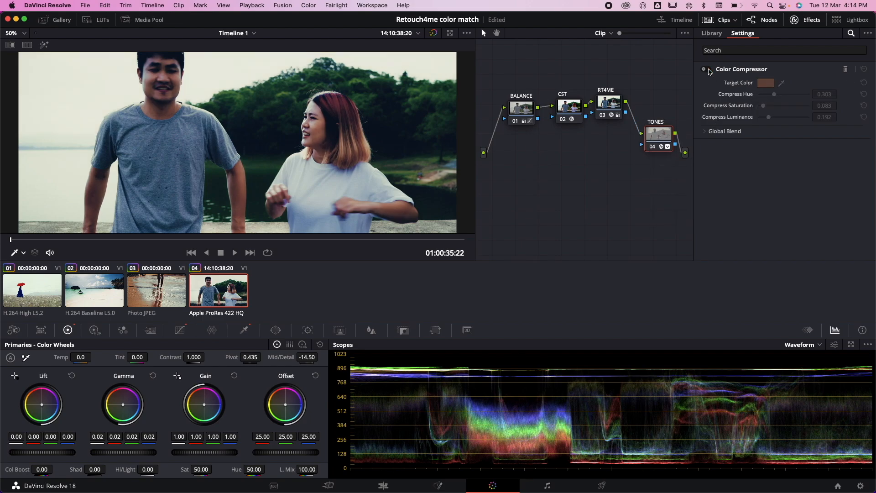
{"action": "left_click", "coordinate": [650, 146]}
{"action": "left_click", "coordinate": [650, 146]}
{"action": "left_click", "coordinate": [650, 147]}
{"action": "left_click", "coordinate": [650, 147]}
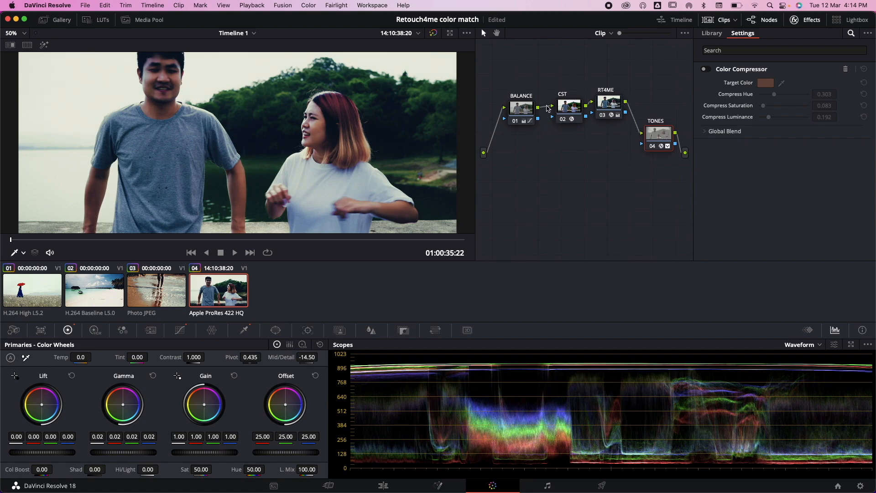
Step: Warm clip 04's RT4ME node by setting Gamma to red 0.01, blue -0.02 and Lift to red 0.01, blue -0.01
{"action": "left_click", "coordinate": [521, 111]}
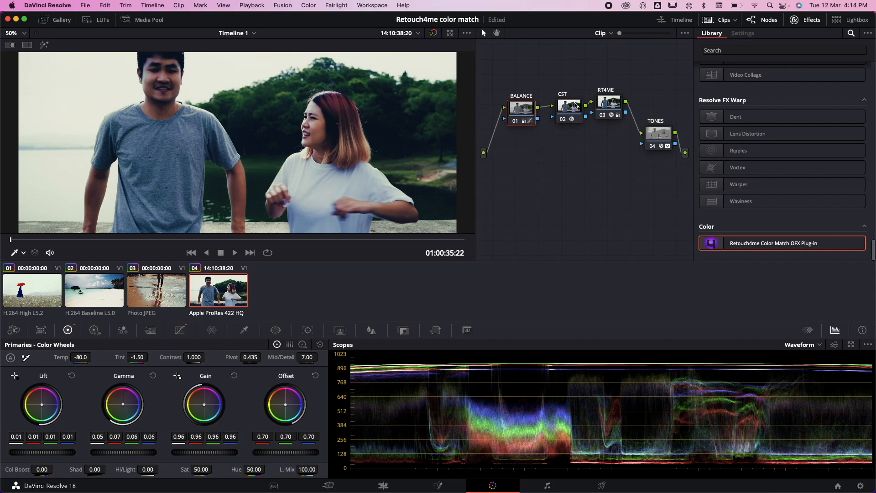
{"action": "left_click", "coordinate": [613, 108]}
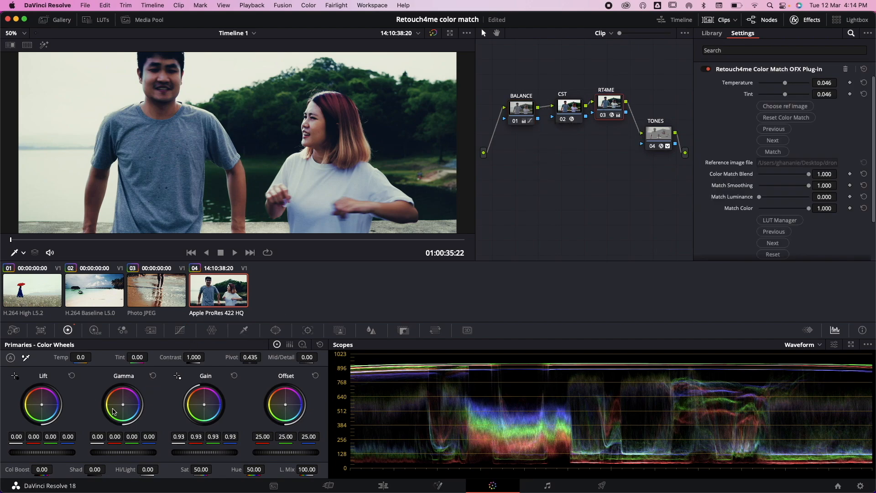
{"action": "left_click_drag", "start_coordinate": [124, 407], "coordinate": [124, 407]}
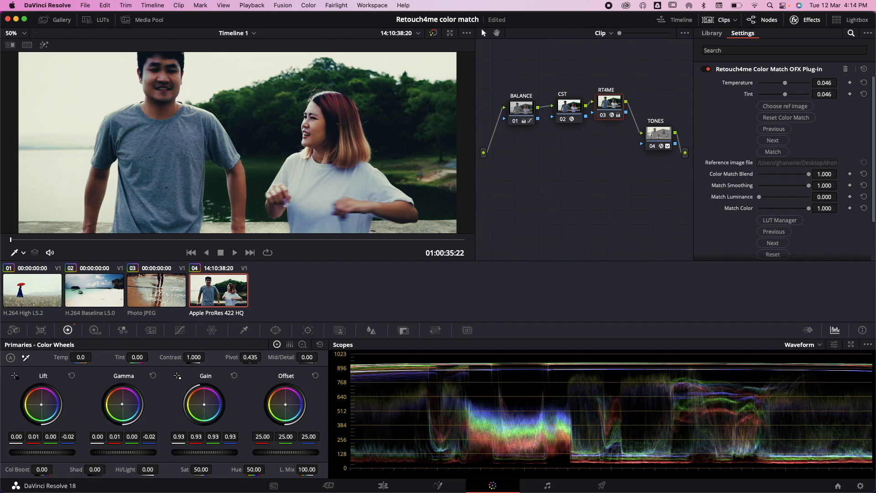
{"action": "left_click_drag", "start_coordinate": [41, 404], "coordinate": [41, 404]}
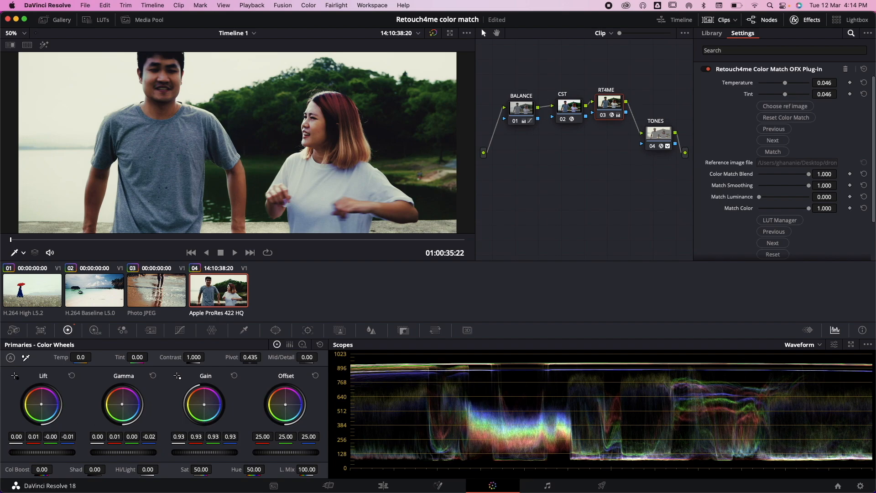
Step: Warm the couple clip's RT4ME node further by setting Gain blue to 0.83, Tint to 1.50 and Temp to 180
{"action": "left_click_drag", "start_coordinate": [204, 405], "coordinate": [203, 405]}
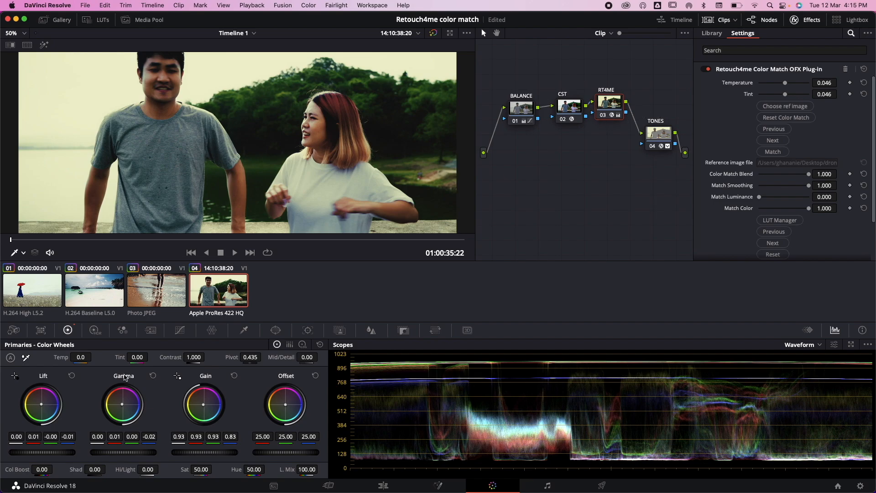
{"action": "left_click_drag", "start_coordinate": [137, 356], "coordinate": [150, 357]}
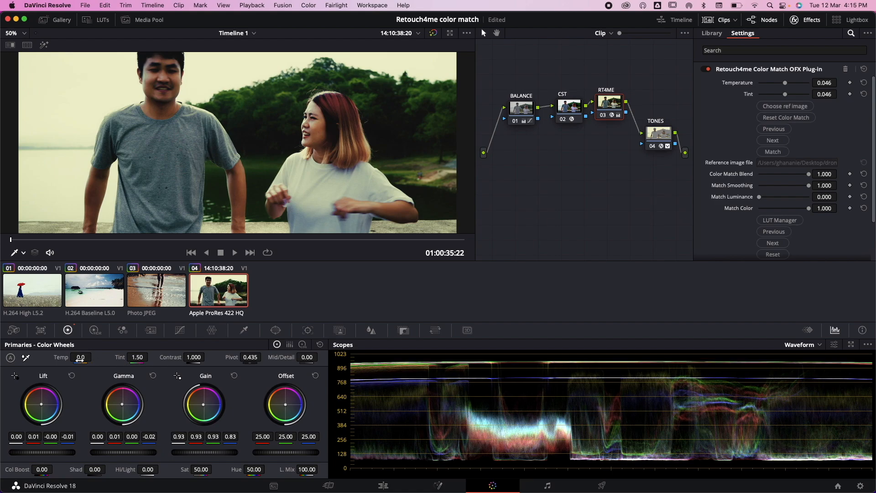
{"action": "left_click_drag", "start_coordinate": [80, 359], "coordinate": [95, 357]}
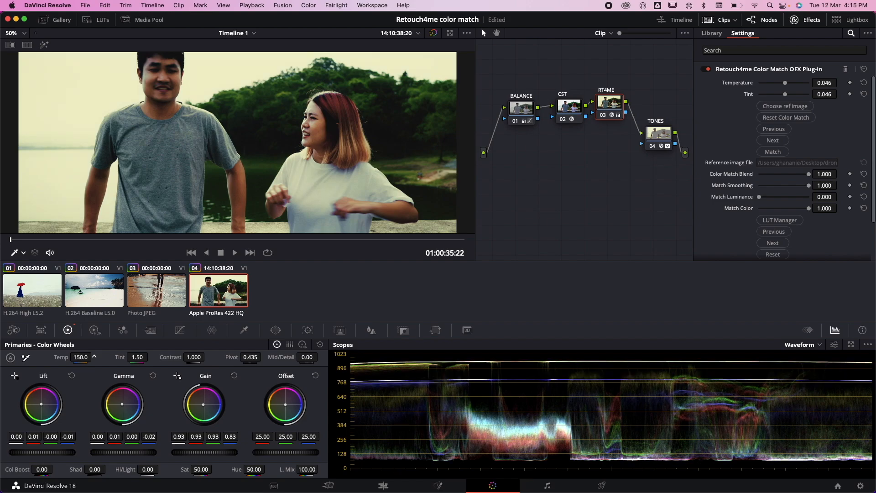
{"action": "left_click_drag", "start_coordinate": [95, 357], "coordinate": [100, 357]}
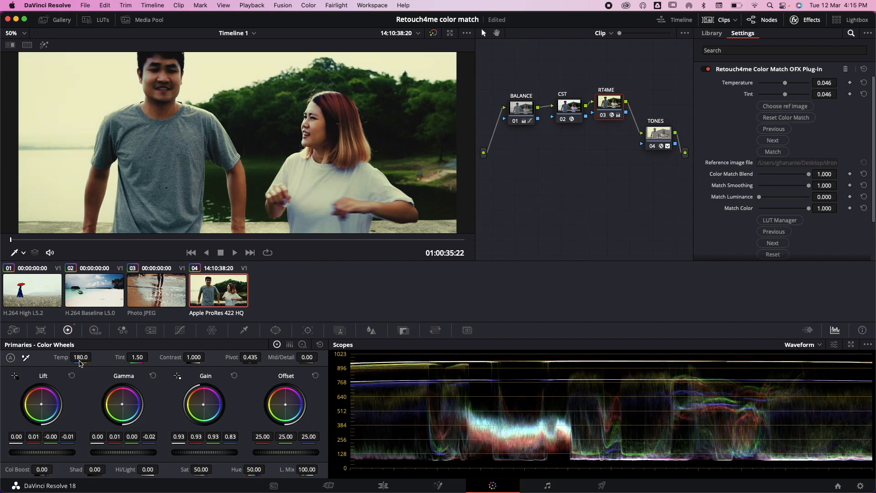
Step: Compare the couple clip with the RT4ME node off and on, leaving the node enabled
{"action": "left_click", "coordinate": [603, 116]}
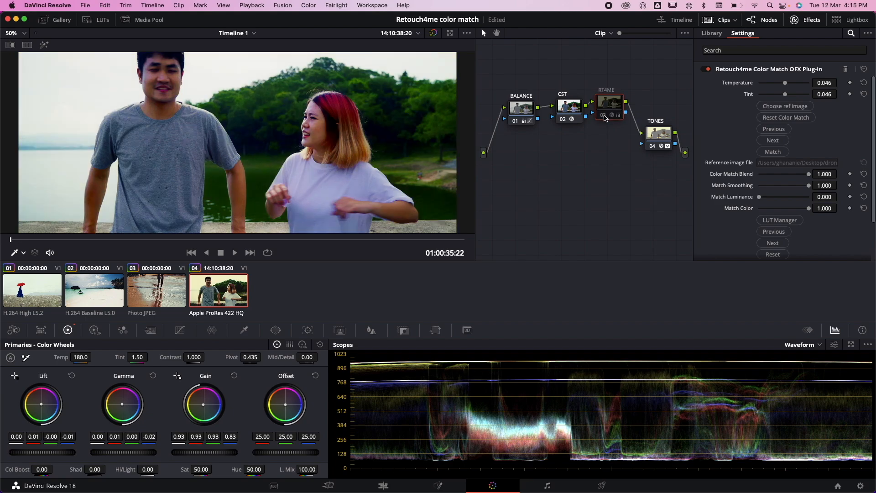
{"action": "left_click", "coordinate": [604, 115]}
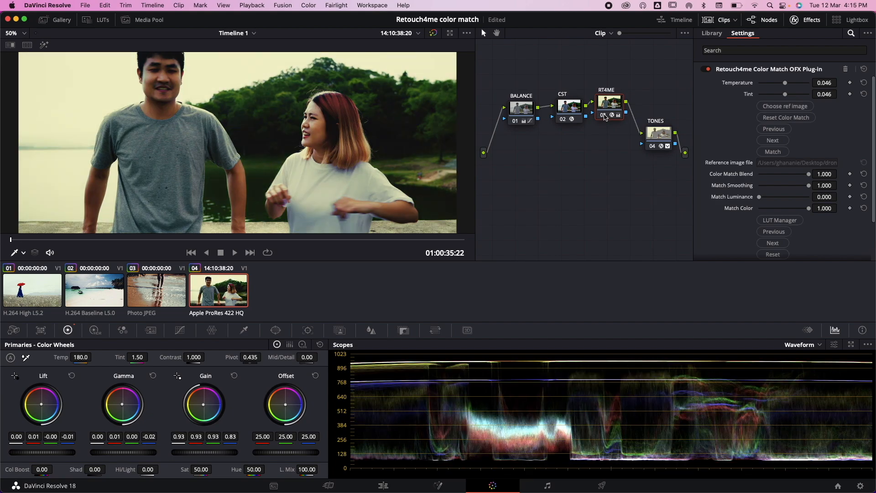
{"action": "left_click", "coordinate": [603, 115]}
{"action": "left_click", "coordinate": [605, 117]}
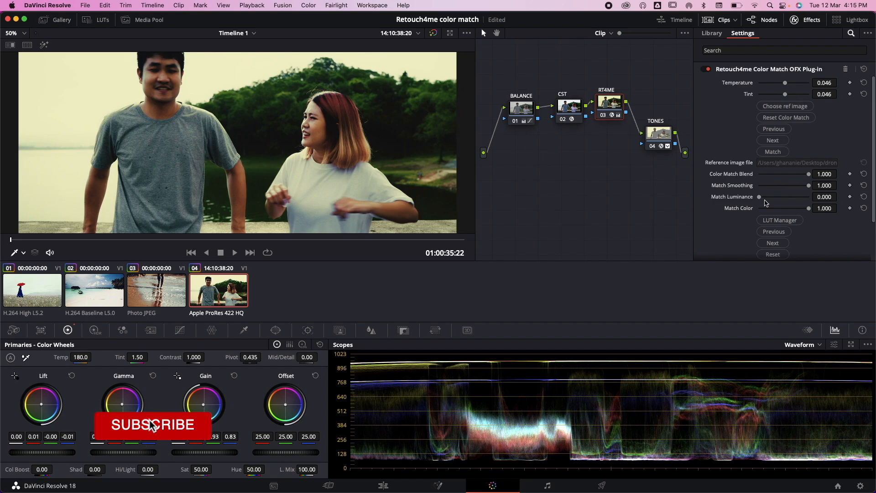
{"action": "scroll", "coordinate": [766, 203], "scroll_direction": "down", "scroll_amount": 3}
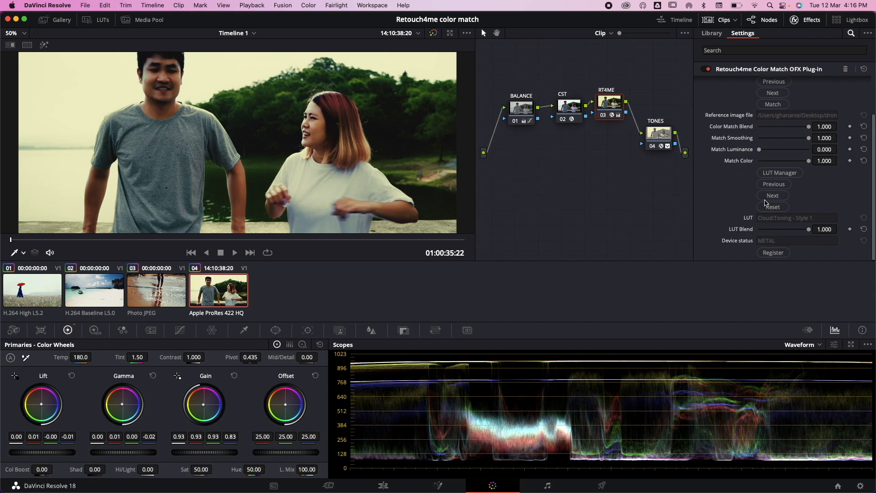
{"action": "scroll", "coordinate": [776, 221], "scroll_direction": "up", "scroll_amount": 3}
{"action": "scroll", "coordinate": [778, 223], "scroll_direction": "down", "scroll_amount": 3}
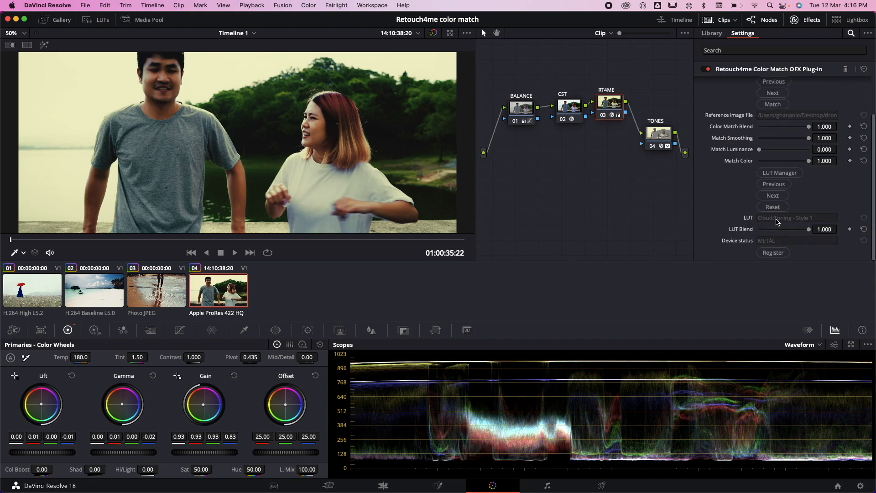